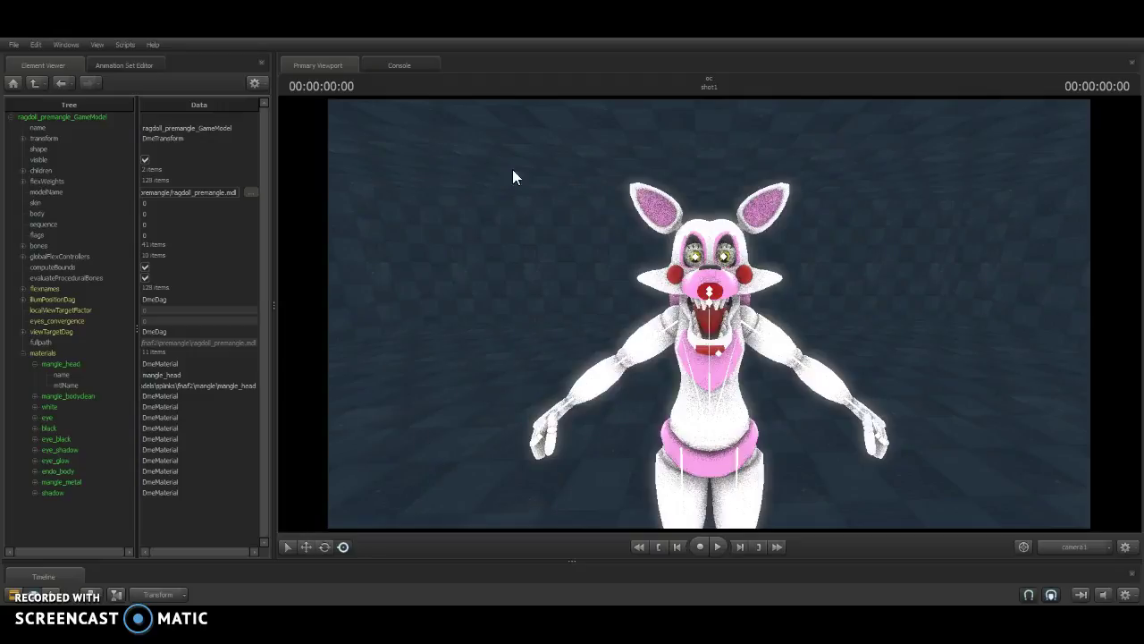
# Step: Frame the character's head and upper body in the viewport and select the mangle_head material
pyautogui.moveTo(873, 350); pyautogui.dragTo(858, 353)
pyautogui.press('w')
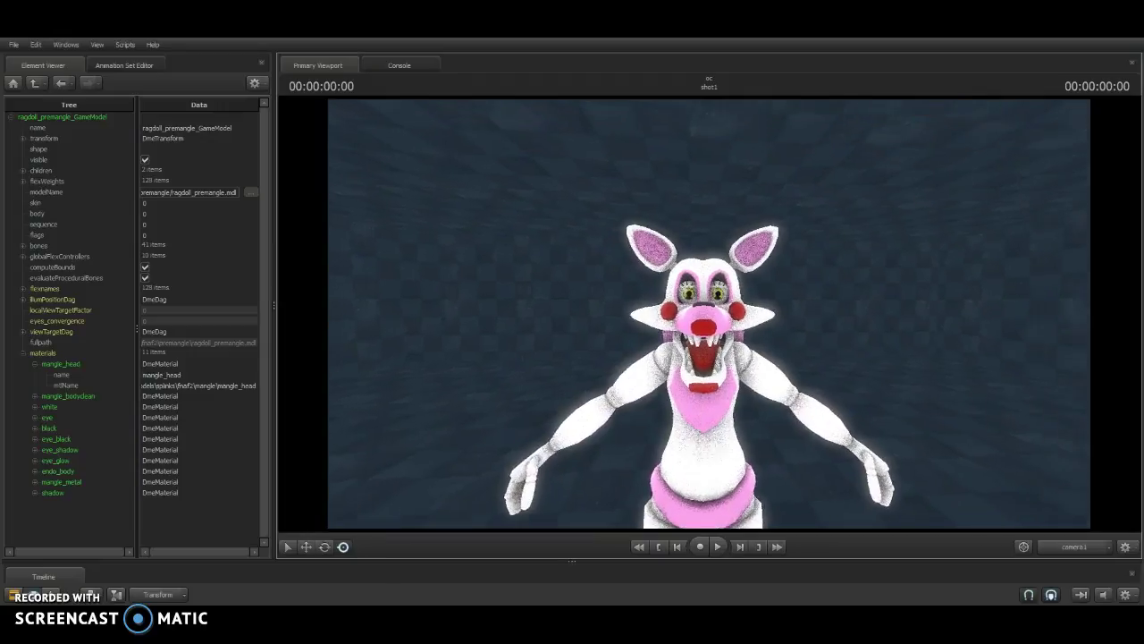
pyautogui.press('w')
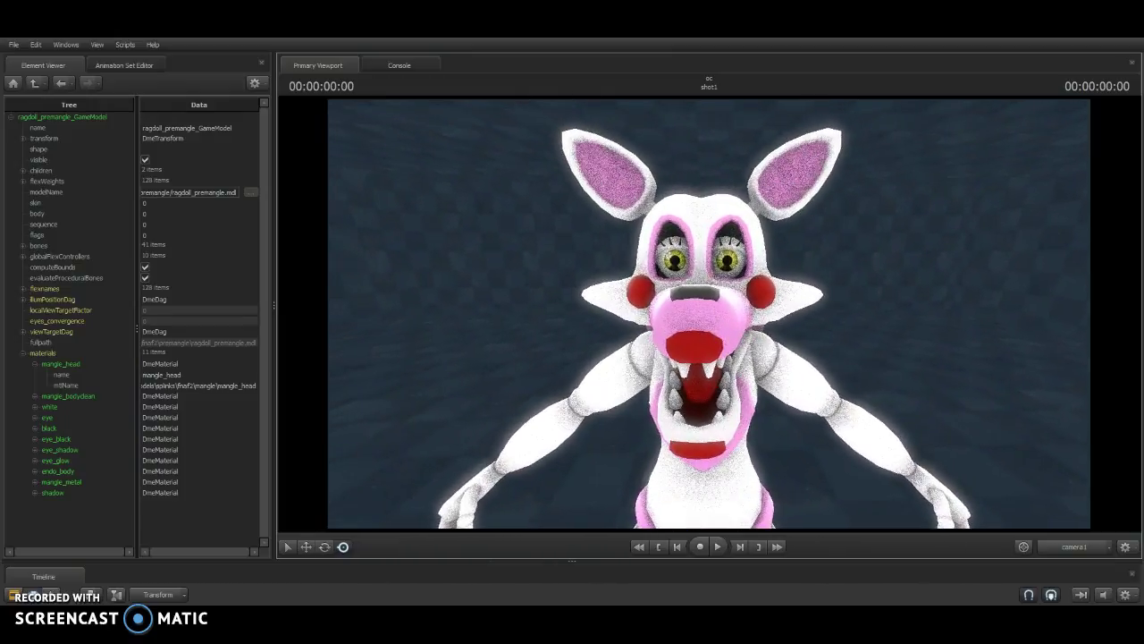
pyautogui.moveTo(559, 227); pyautogui.dragTo(559, 227)
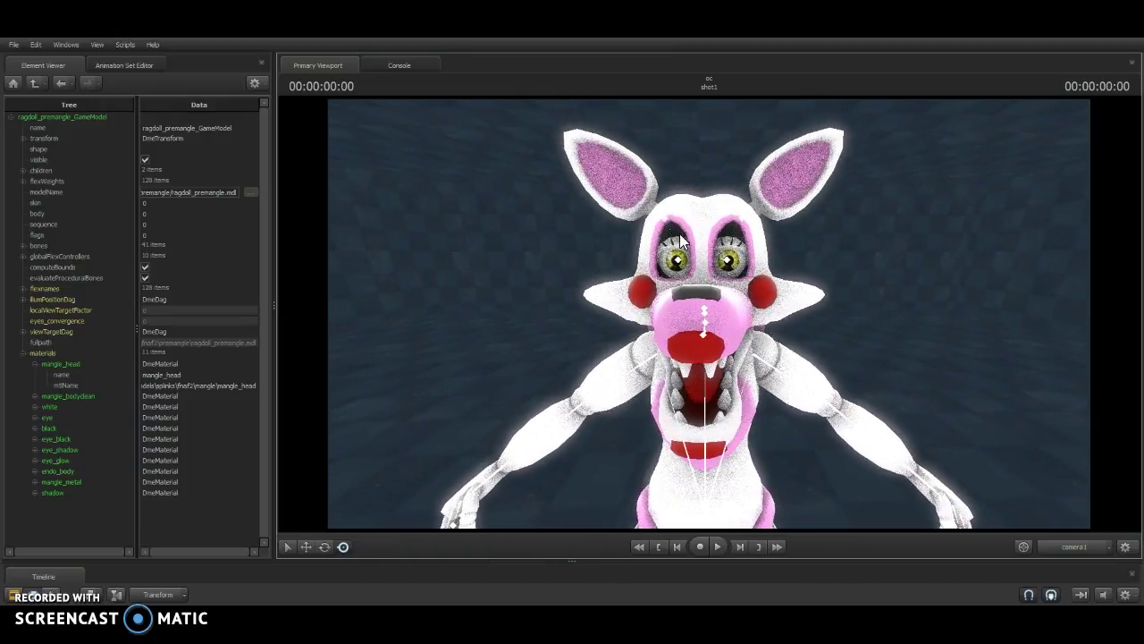
pyautogui.click(95, 366)
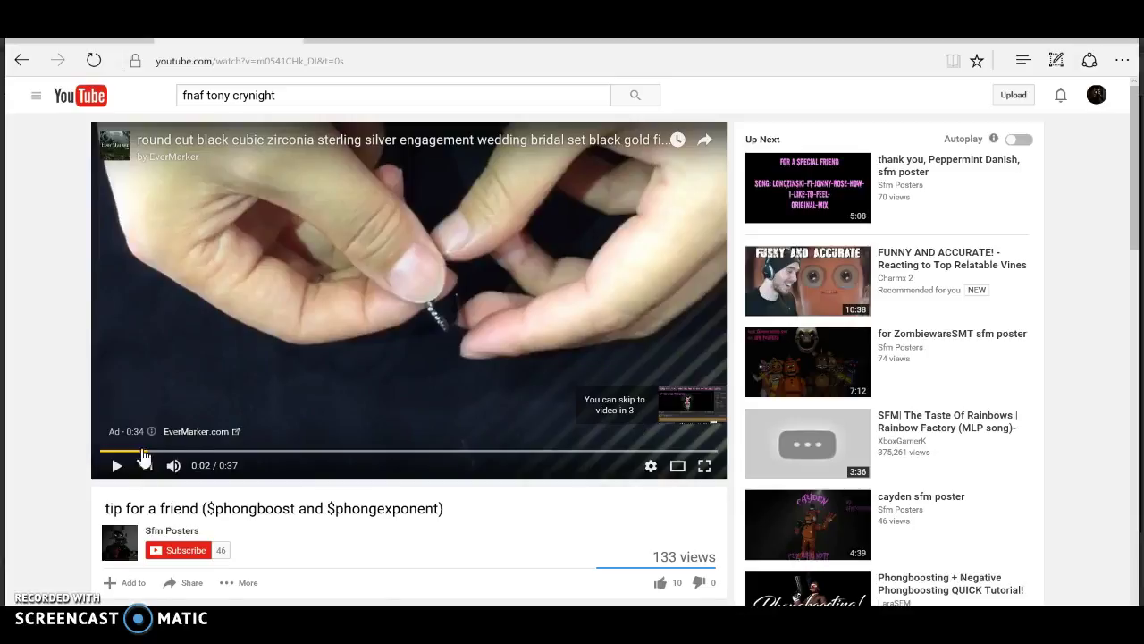
# Step: Play through the ad until the $phongboost/$phongexponent tip video loads, and check its URL
pyautogui.click(116, 466)
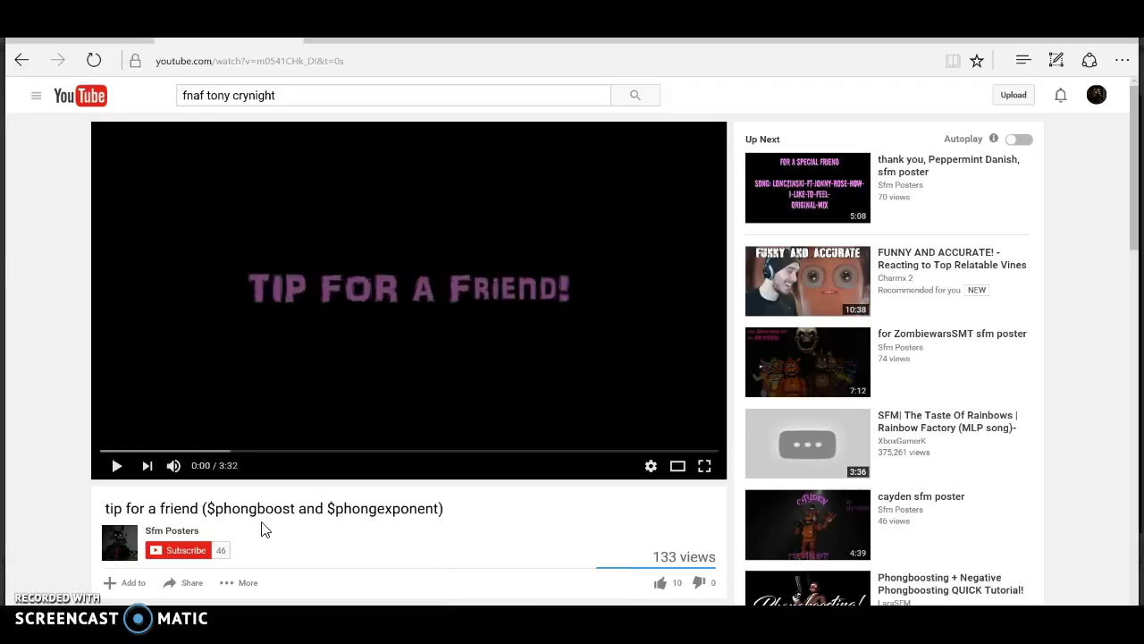
pyautogui.click(206, 61)
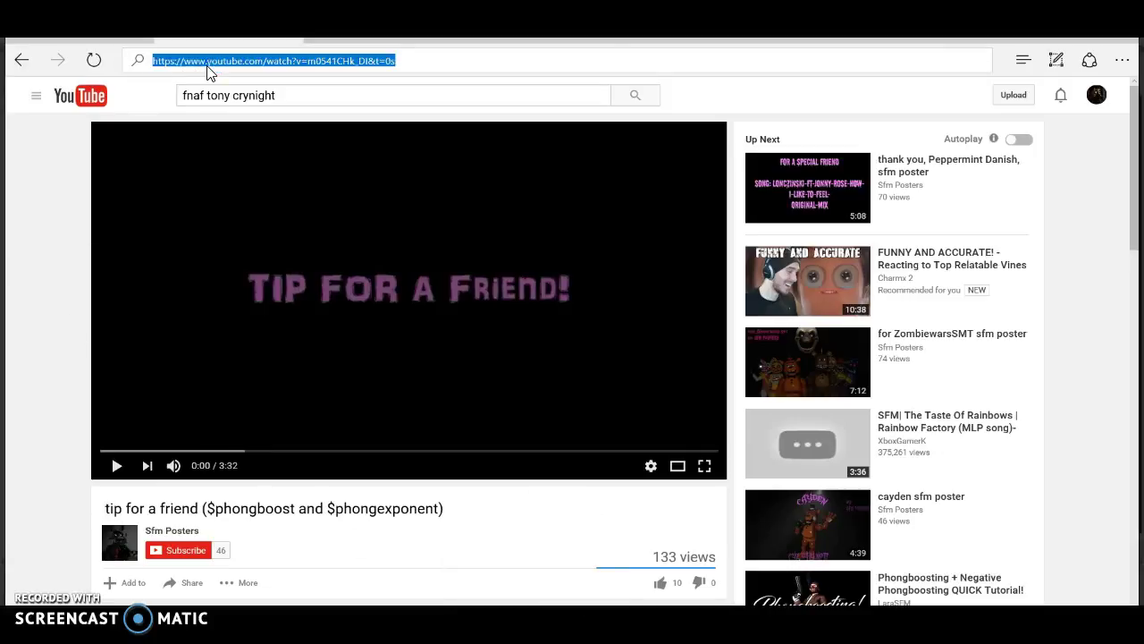
pyautogui.click(327, 560)
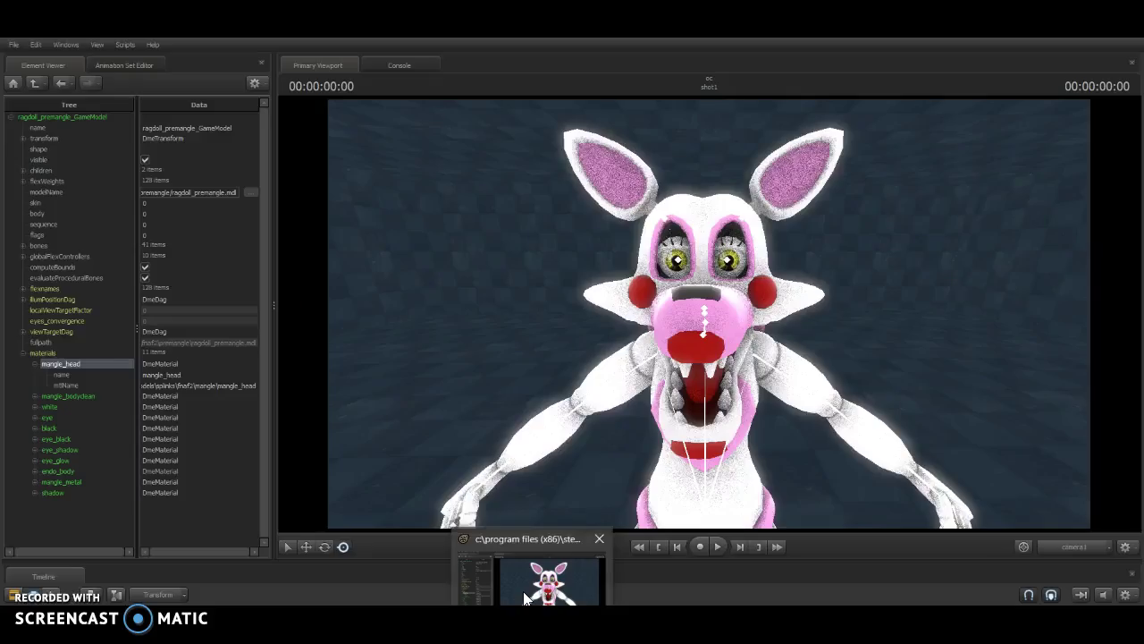
# Step: Return to Source Filmmaker and cancel an accidental rename of mangle_head
pyautogui.click(523, 592)
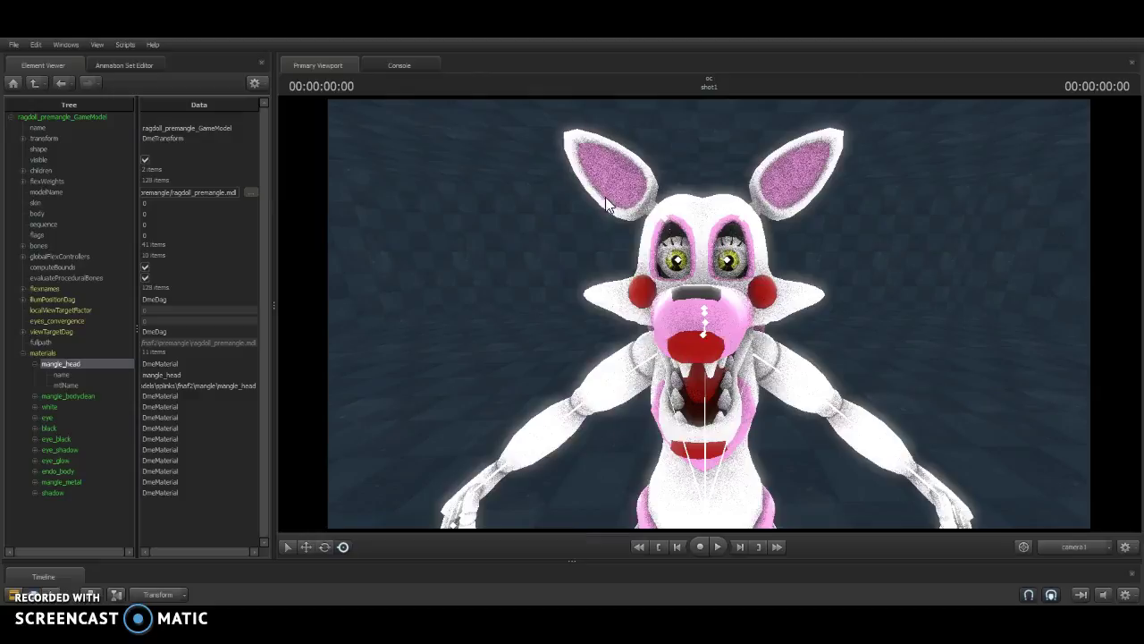
pyautogui.doubleClick(48, 364)
pyautogui.rightClick(52, 365)
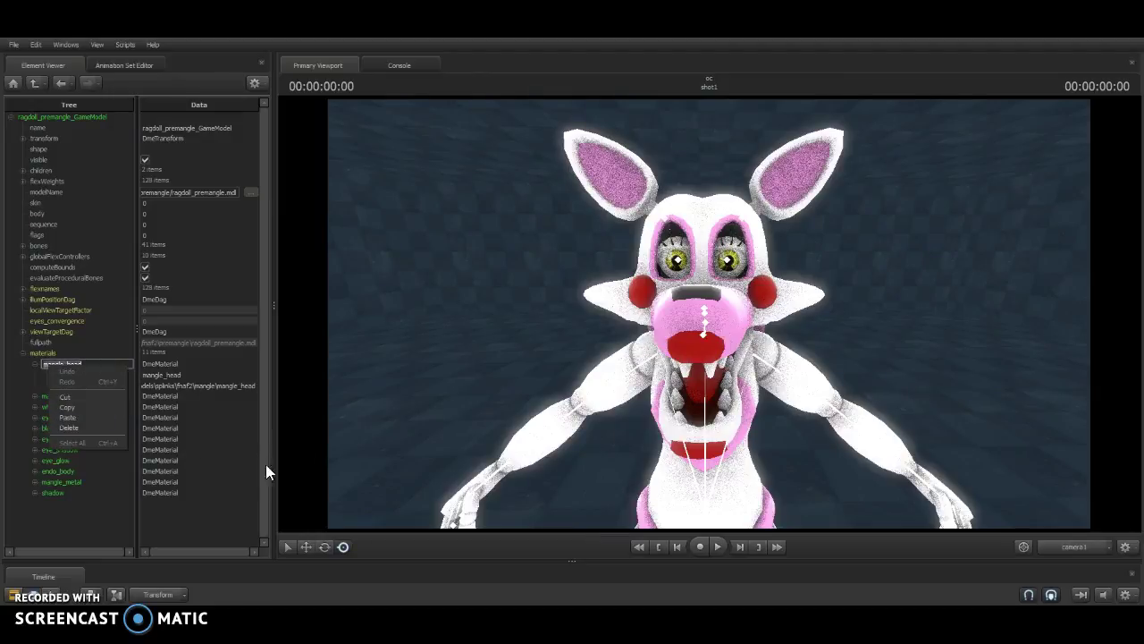
pyautogui.click(59, 471)
pyautogui.click(96, 357)
# Step: Bring up mangle_head's context menu showing the Add Attribute type list
pyautogui.rightClick(95, 358)
pyautogui.click(85, 364)
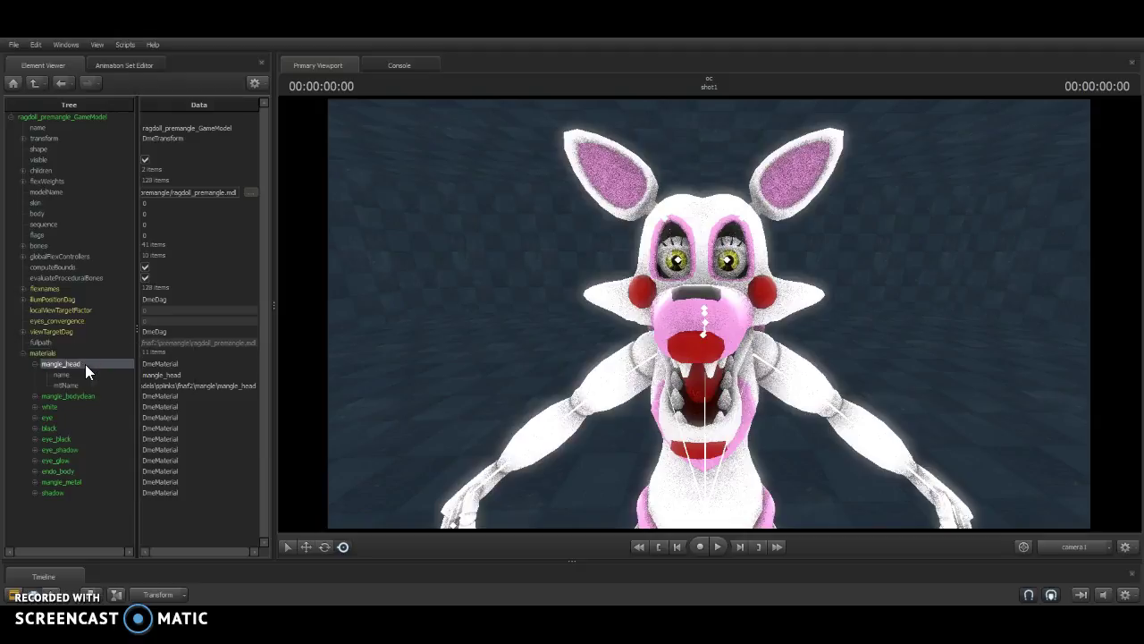
pyautogui.rightClick(85, 364)
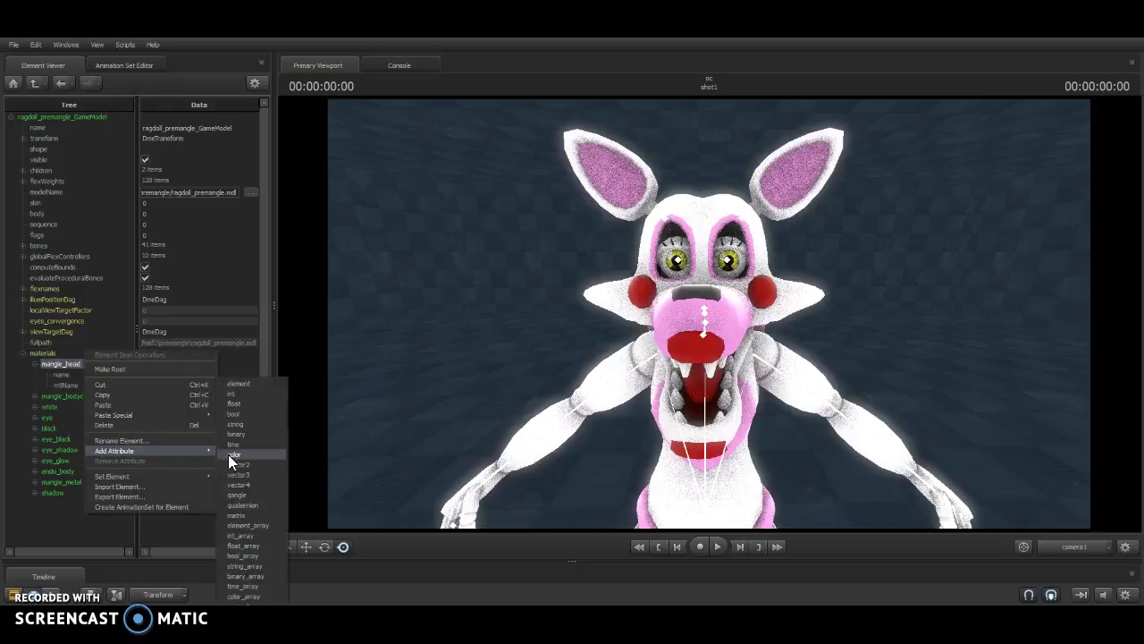
pyautogui.click(242, 403)
pyautogui.click(304, 184)
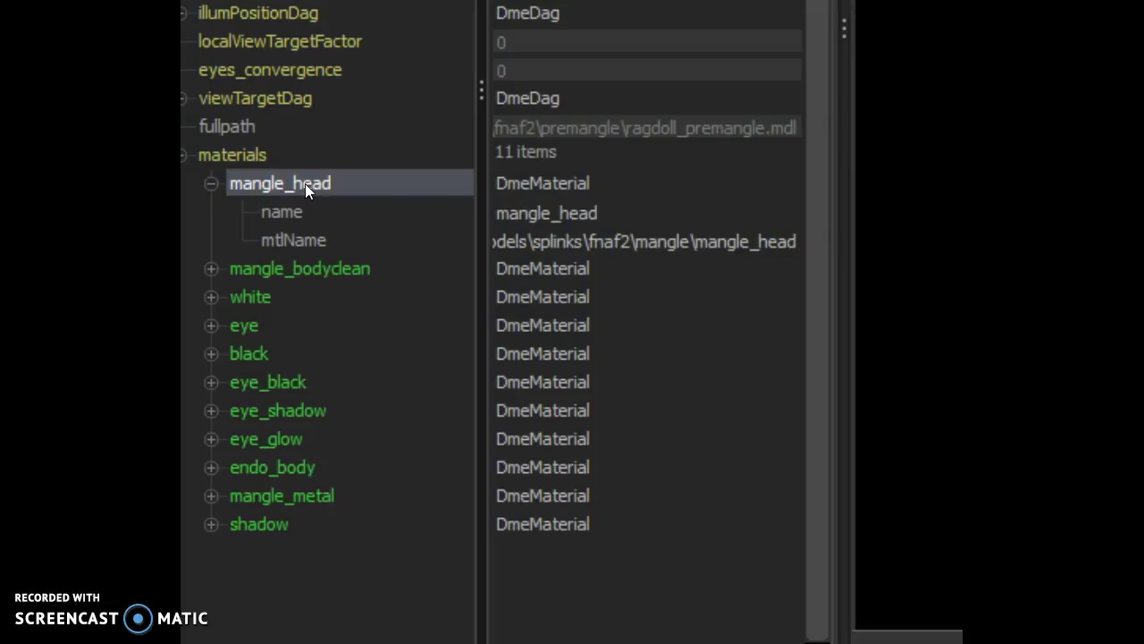
pyautogui.rightClick(305, 183)
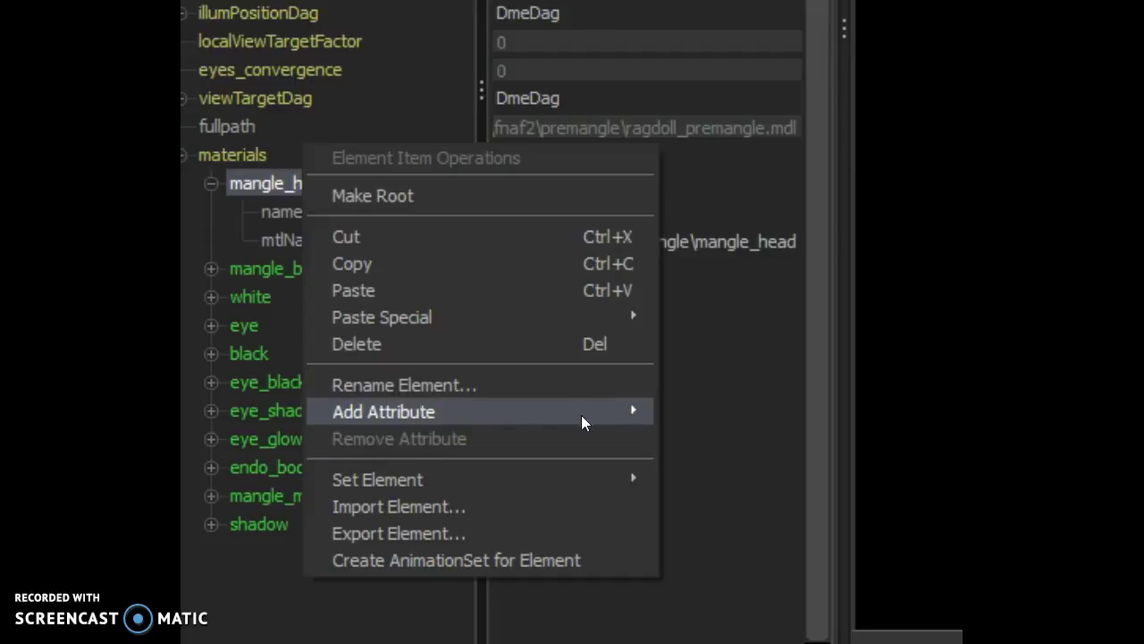
pyautogui.moveTo(384, 411)
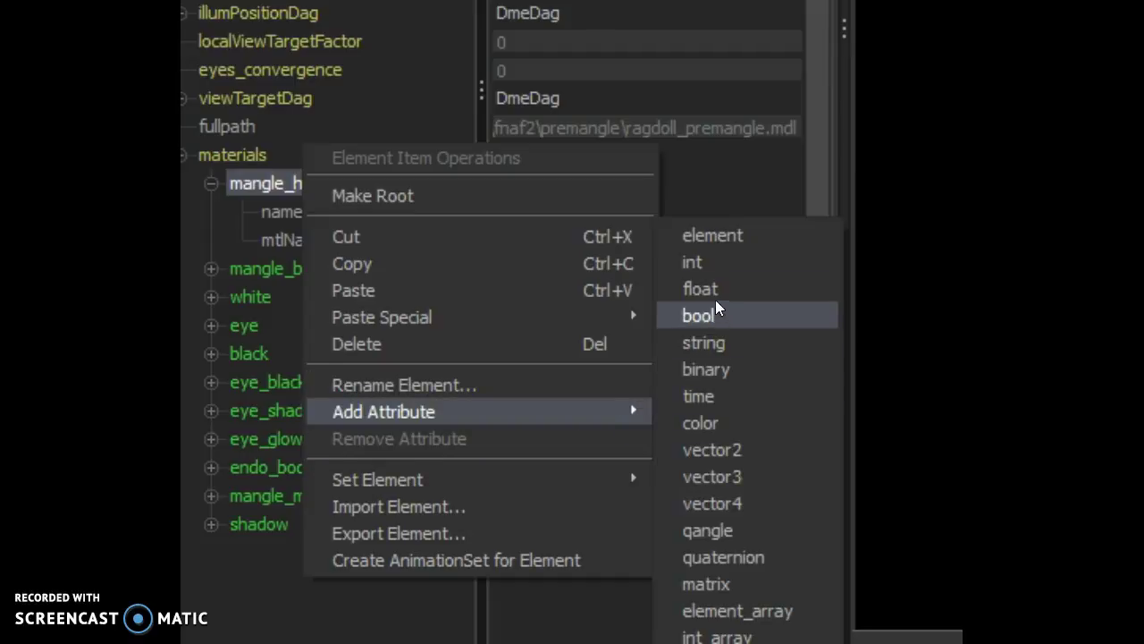
# Step: Add a float attribute named $phongboost to mangle_head
pyautogui.click(705, 289)
pyautogui.press('BackSpace')
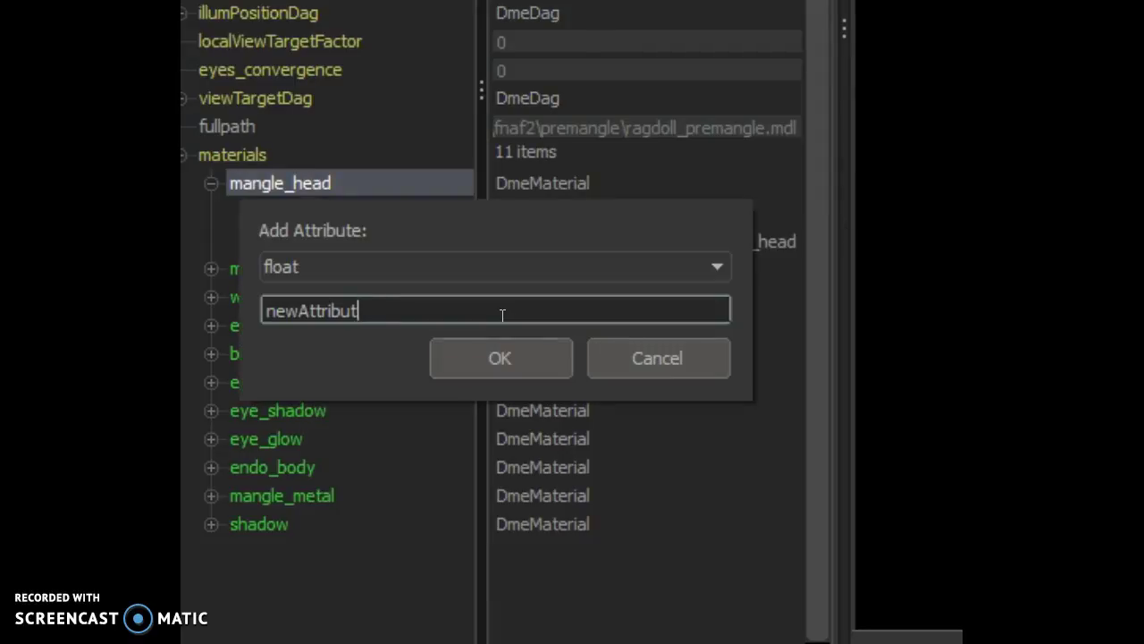
pyautogui.press('BackSpace')
pyautogui.press('BackSpace')
pyautogui.press('BackSpace')
pyautogui.write('$')
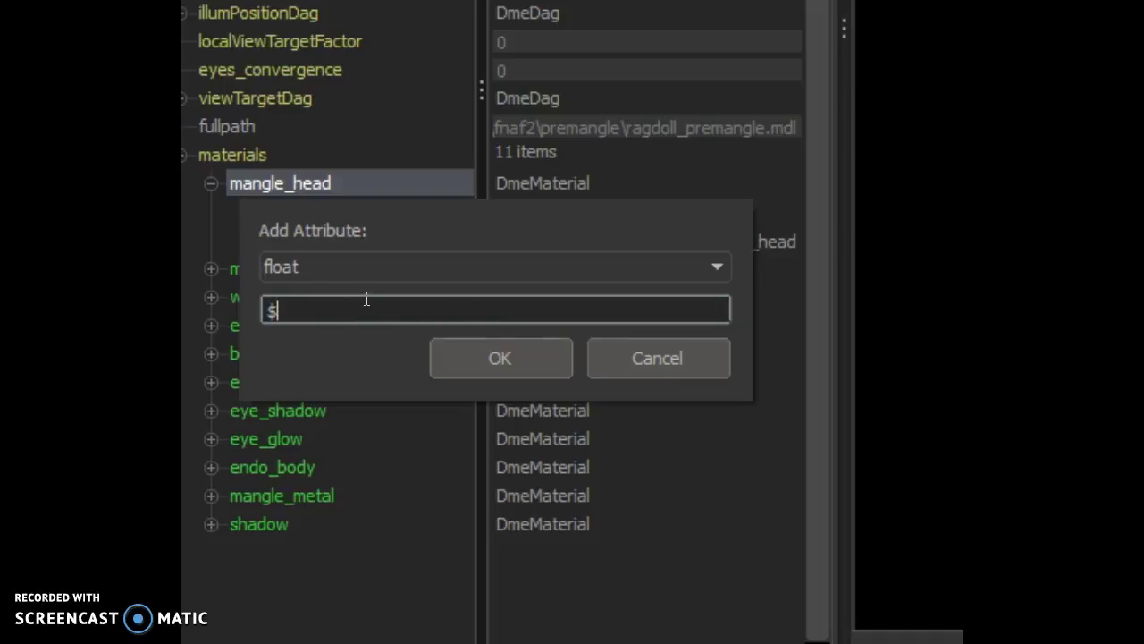
pyautogui.write('phong')
pyautogui.press('BackSpace')
pyautogui.press('BackSpace')
pyautogui.press('BackSpace')
pyautogui.press('BackSpace')
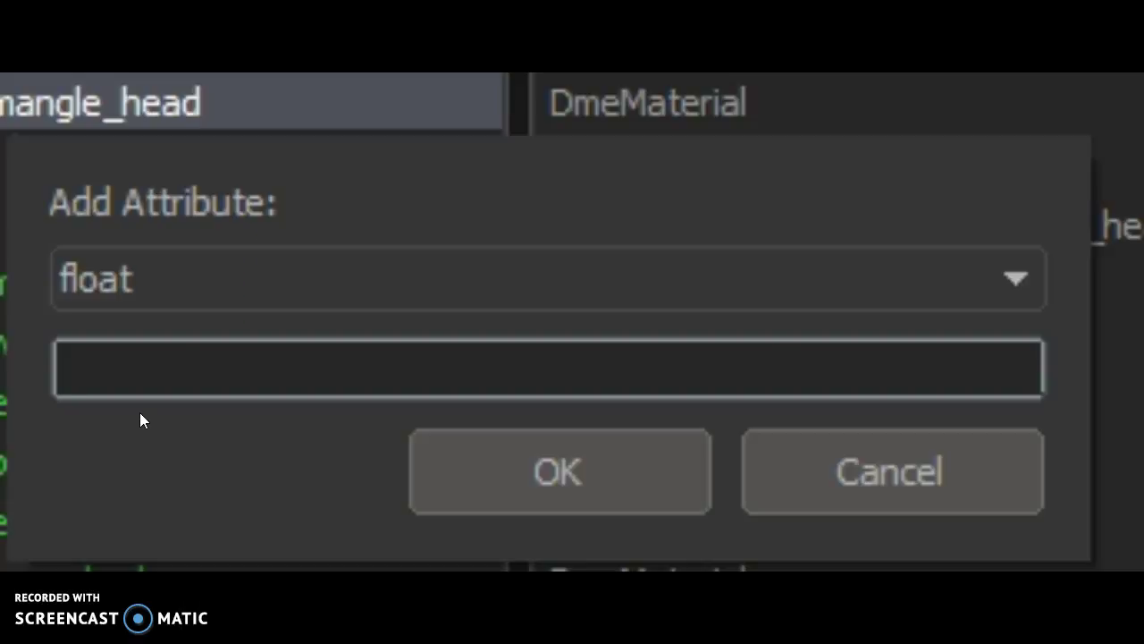
pyautogui.write('$pho')
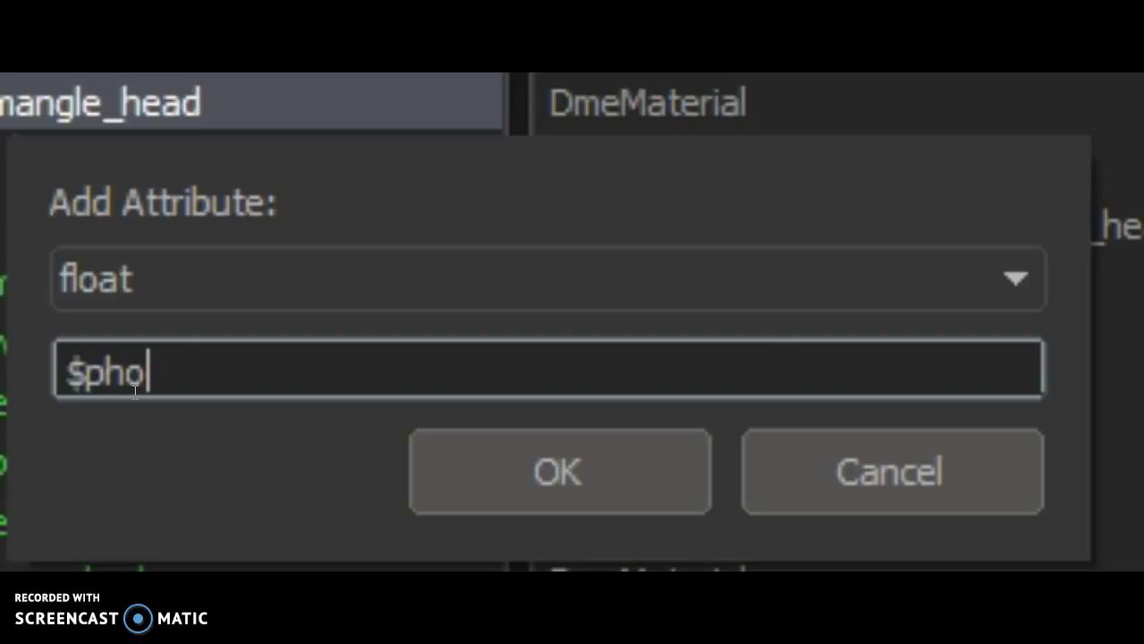
pyautogui.write('ngboost')
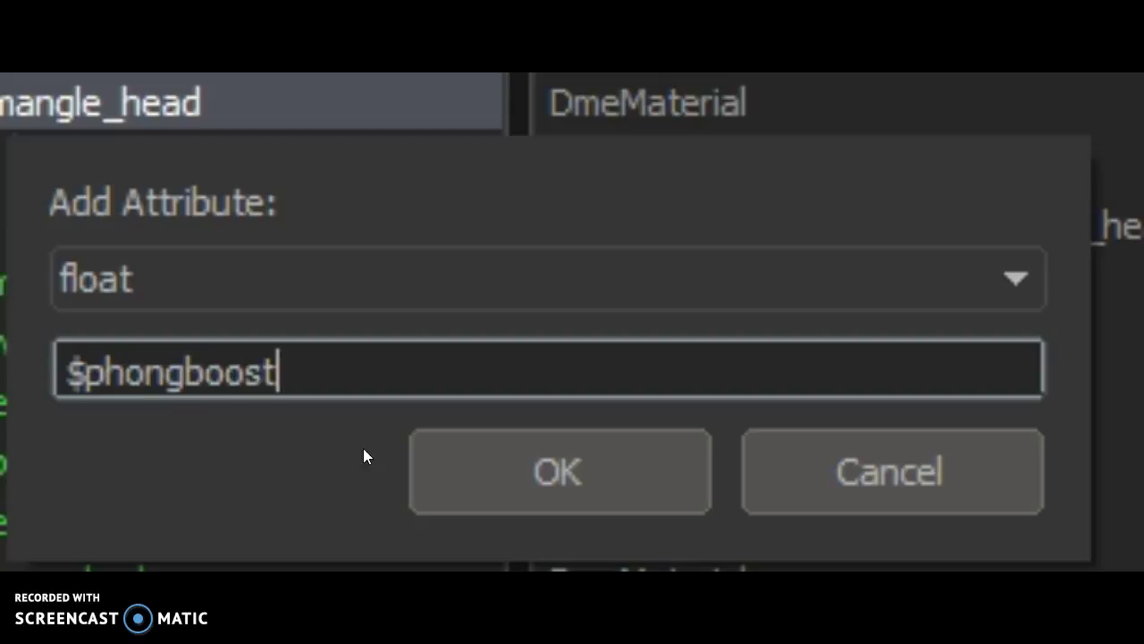
pyautogui.click(460, 466)
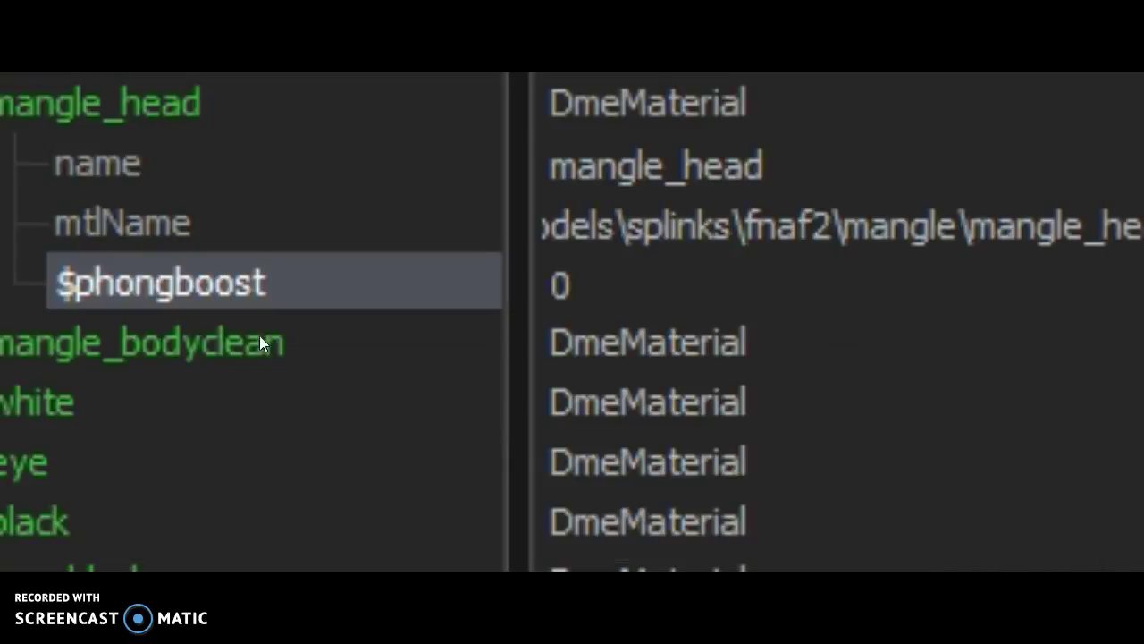
# Step: Set mangle_head's $phongboost value to 50
pyautogui.doubleClick(590, 299)
pyautogui.press('BackSpace')
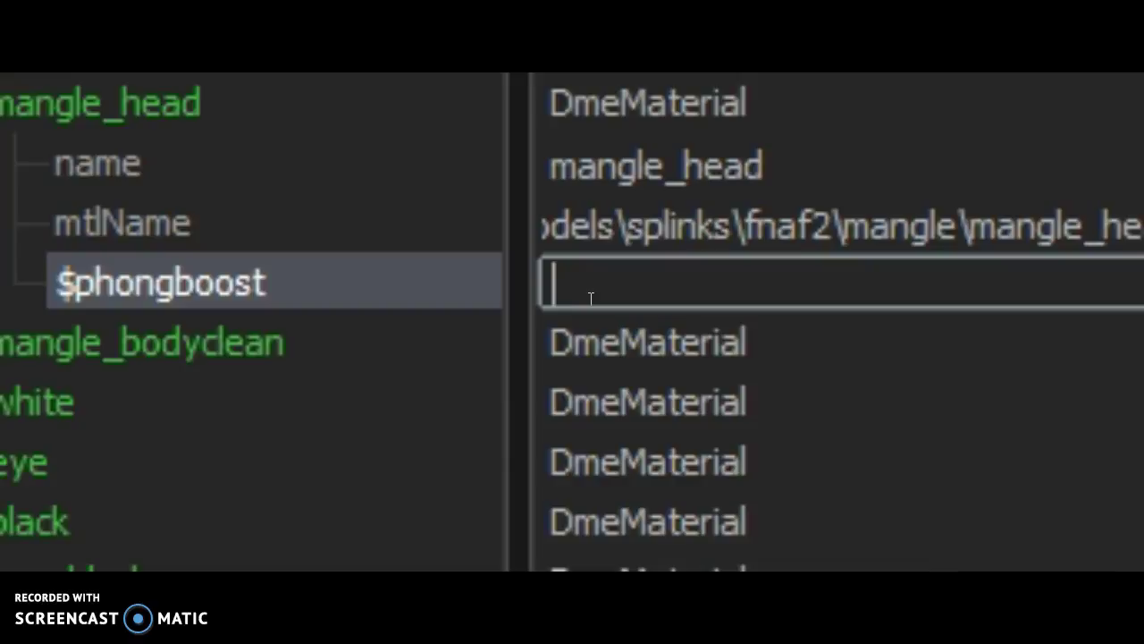
pyautogui.write('50')
pyautogui.press('Return')
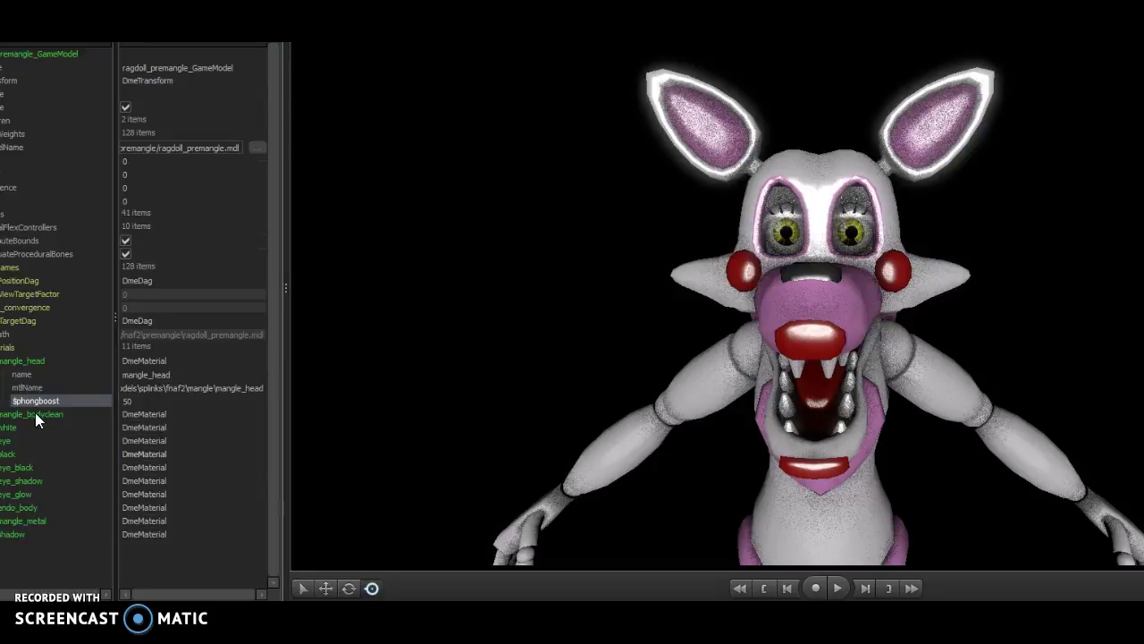
# Step: Add a float attribute named $phongboost to the mangle_bodyclean material
pyautogui.click(20, 414)
pyautogui.rightClick(19, 414)
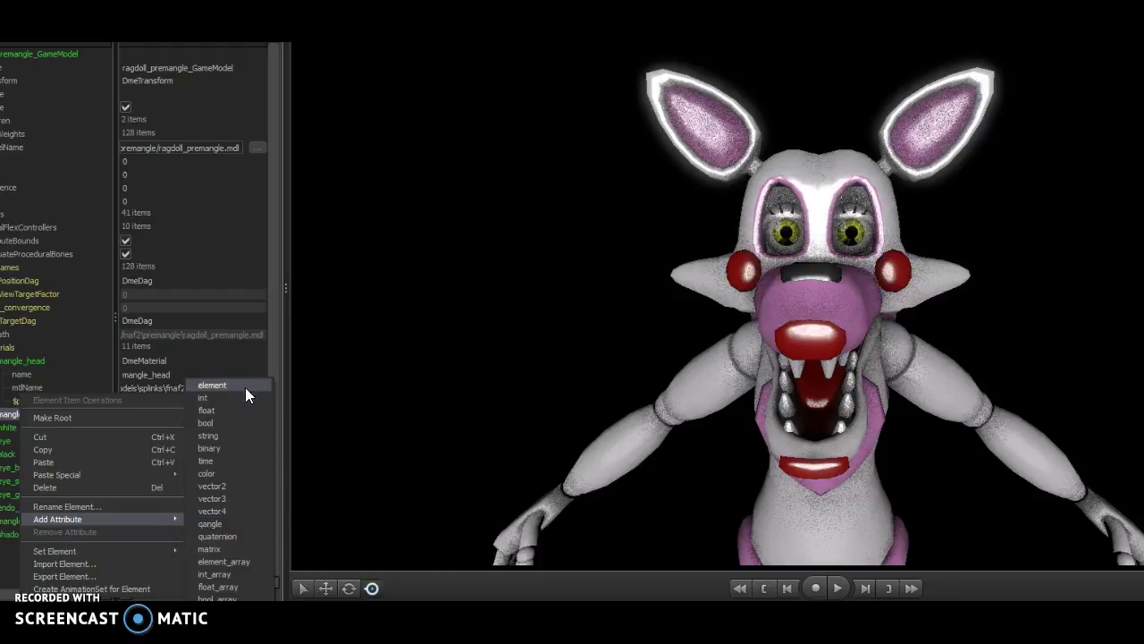
pyautogui.click(240, 410)
pyautogui.click(112, 470)
pyautogui.press('BackSpace')
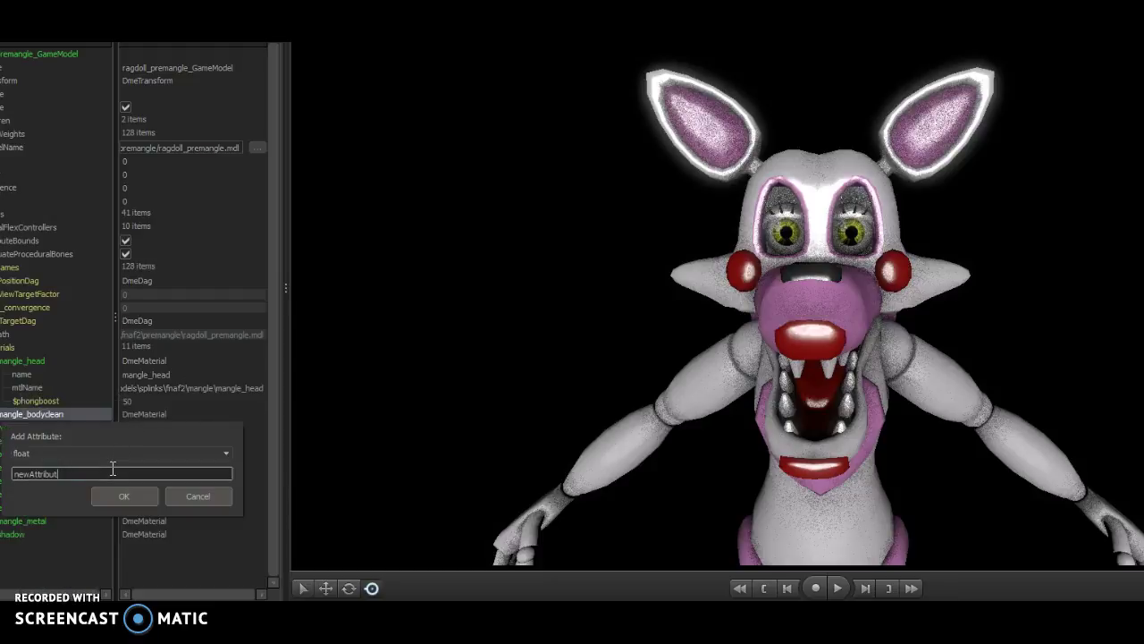
pyautogui.press('BackSpace')
pyautogui.press('BackSpace')
pyautogui.press('BackSpace')
pyautogui.press('BackSpace')
pyautogui.press('BackSpace')
pyautogui.press('BackSpace')
pyautogui.write('$phongb')
pyautogui.write('oost')
pyautogui.click(134, 494)
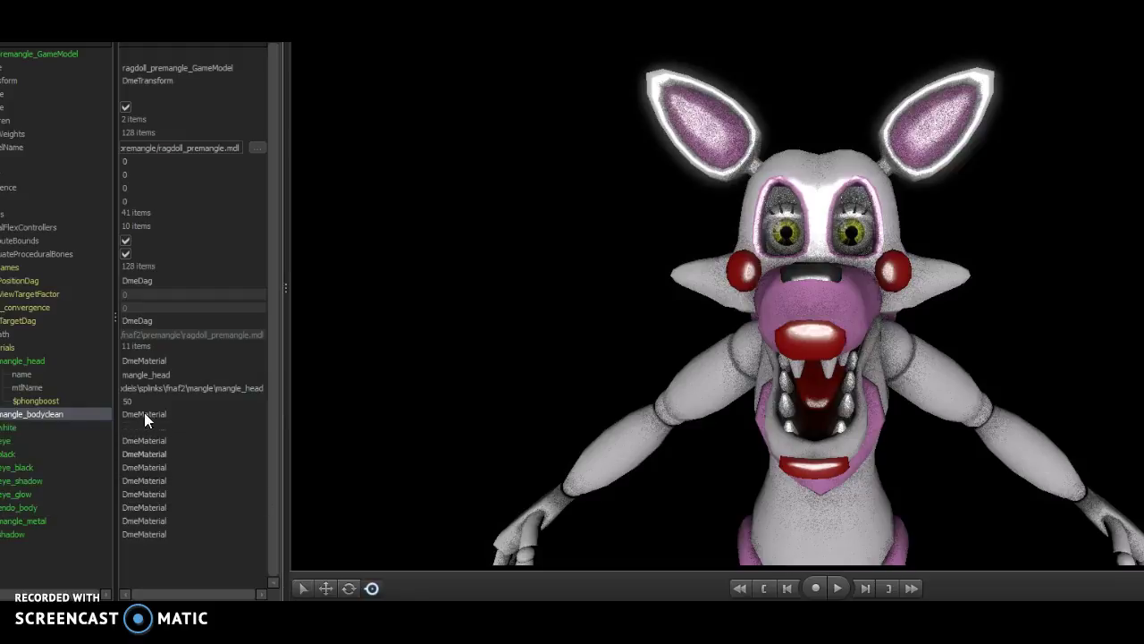
# Step: Expand mangle_bodyclean and set its $phongboost to 50
pyautogui.doubleClick(9, 414)
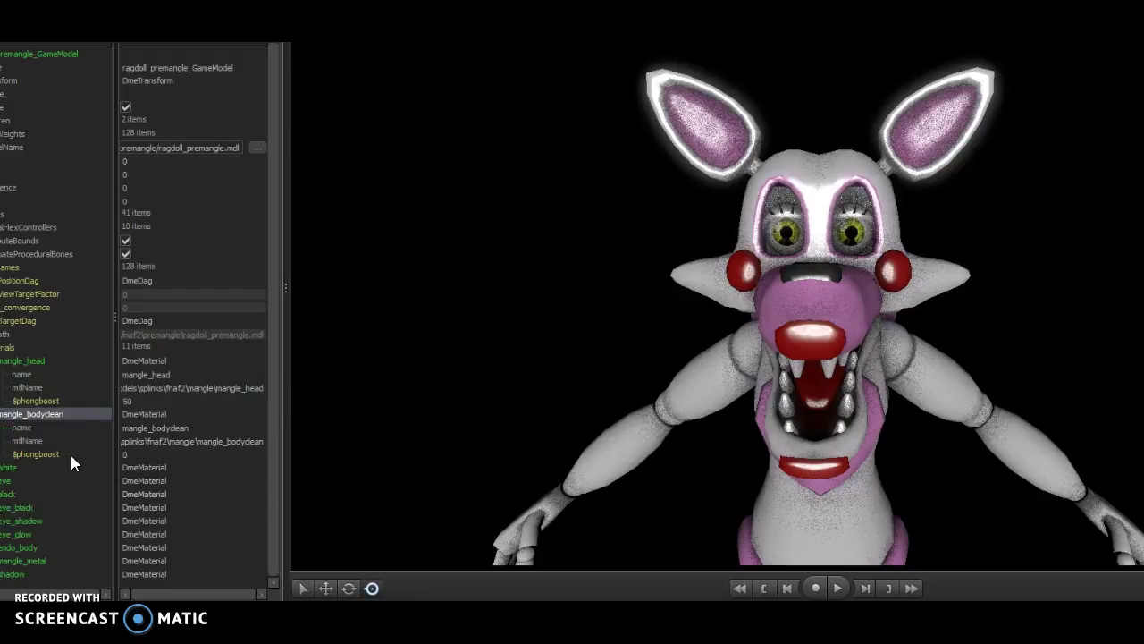
pyautogui.click(154, 455)
pyautogui.press('BackSpace')
pyautogui.write('50')
pyautogui.press('Return')
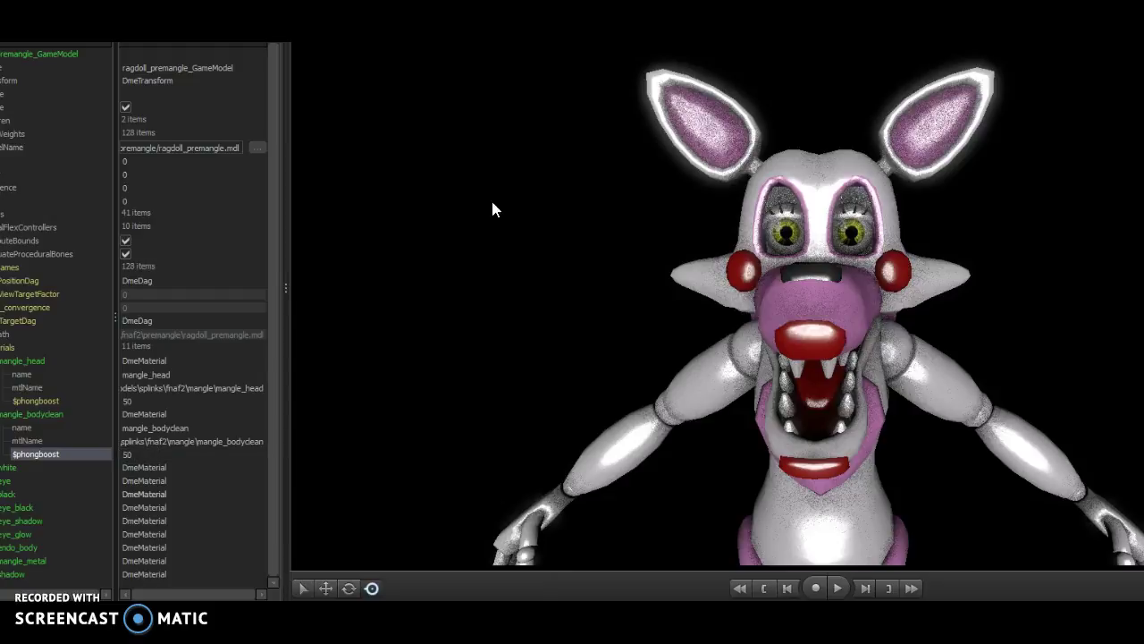
# Step: Try $phongboost at 100, then settle it back at 50
pyautogui.click(221, 454)
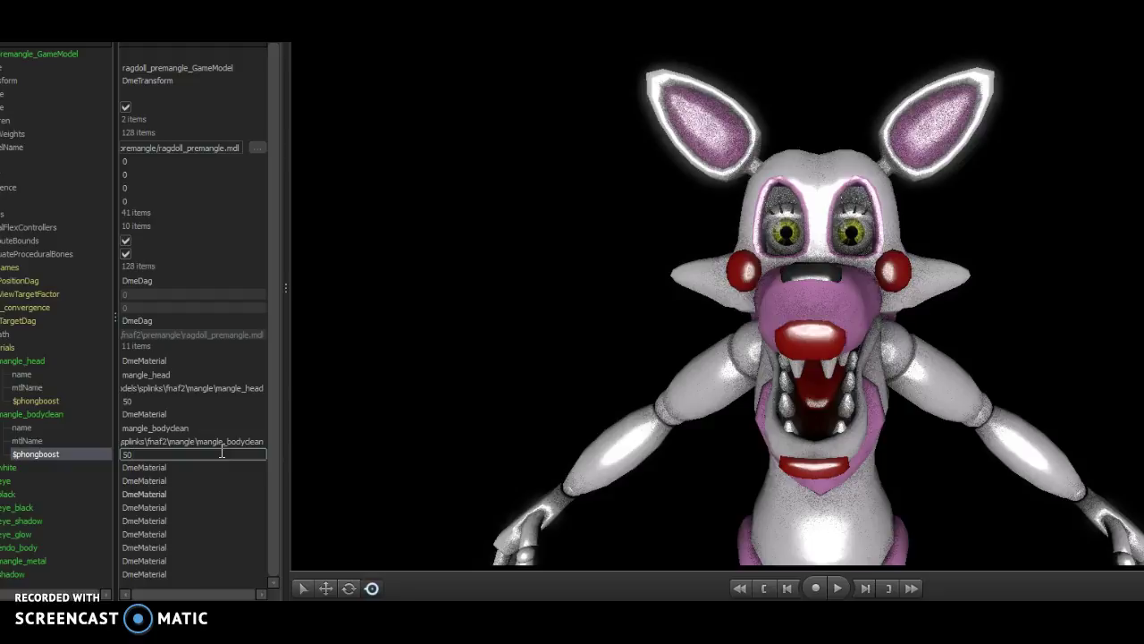
pyautogui.press('BackSpace')
pyautogui.write('100')
pyautogui.press('Return')
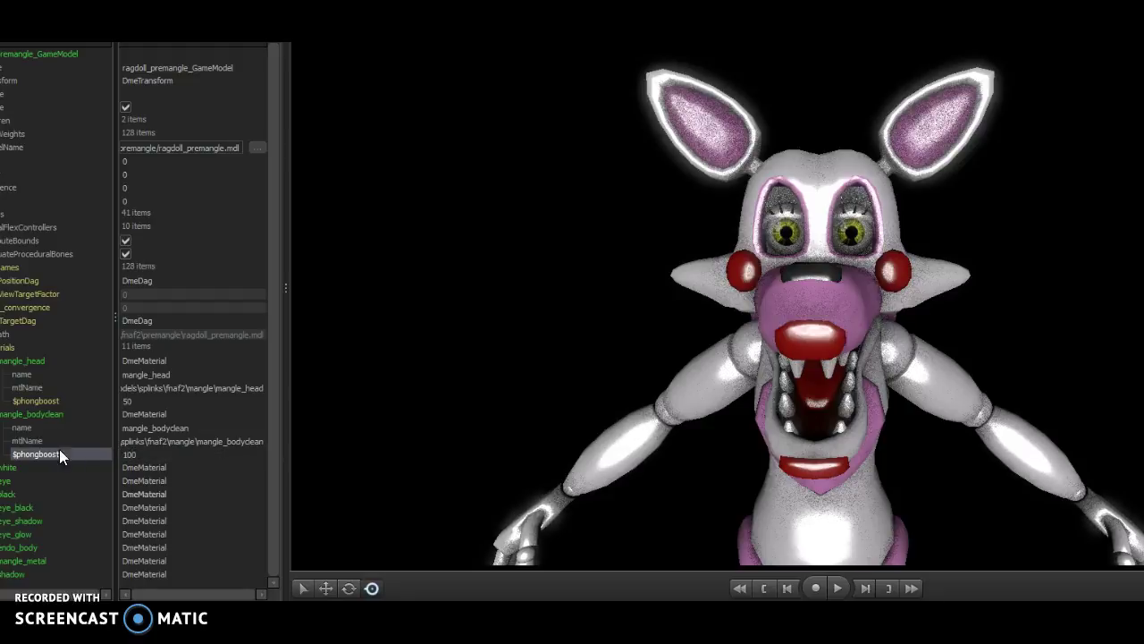
pyautogui.click(139, 456)
pyautogui.write('0')
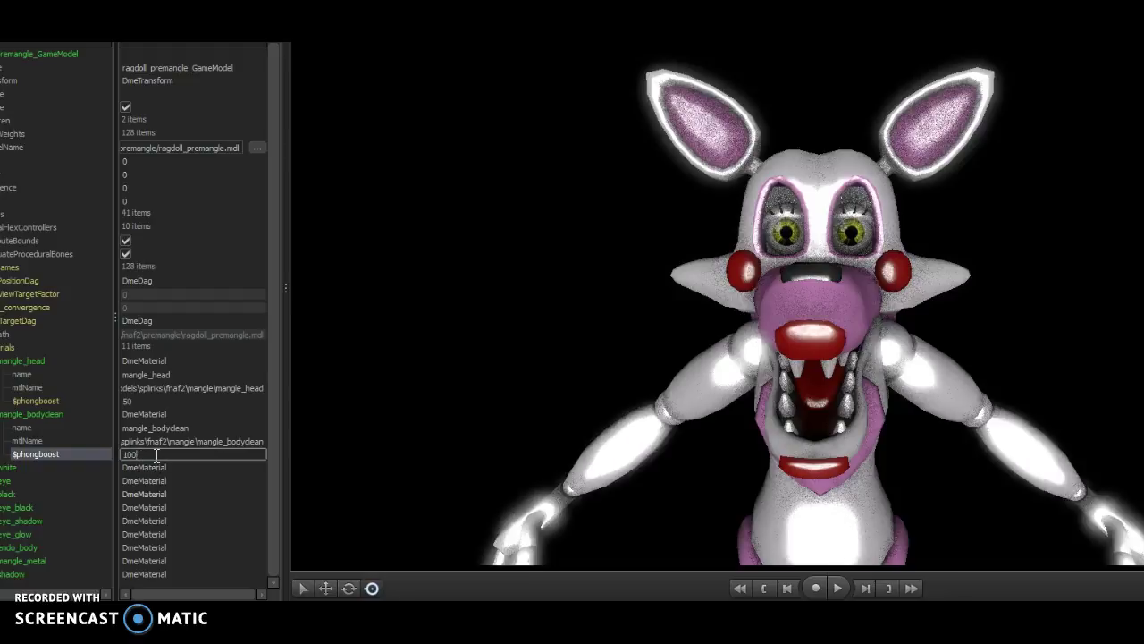
pyautogui.press('BackSpace')
pyautogui.press('BackSpace')
pyautogui.press('BackSpace')
pyautogui.write('50')
pyautogui.press('Return')
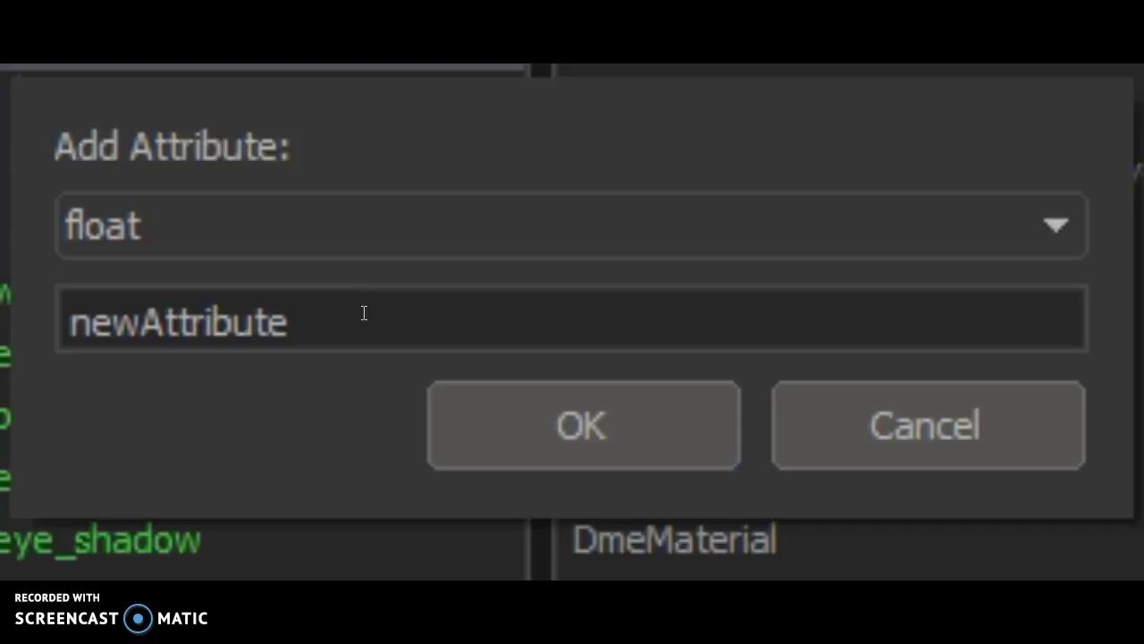
# Step: Replace the new float attribute's default name with a pasted, hand-edited $phongexponent attempt
pyautogui.click(360, 312)
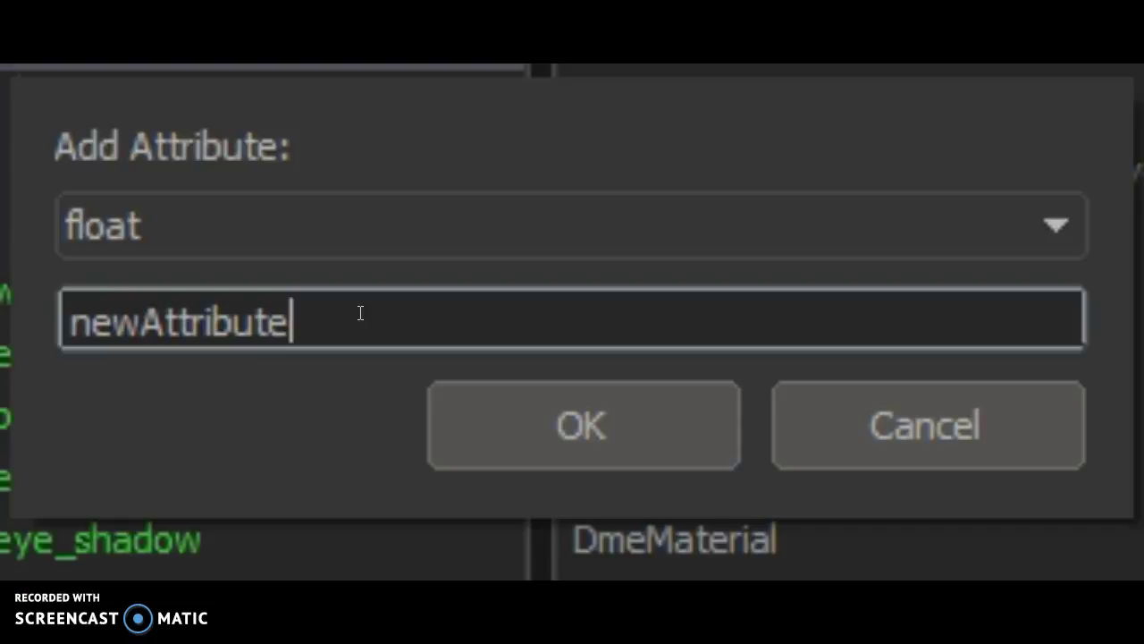
pyautogui.press('BackSpace')
pyautogui.press('BackSpace')
pyautogui.press('BackSpace')
pyautogui.press('BackSpace')
pyautogui.rightClick(361, 312)
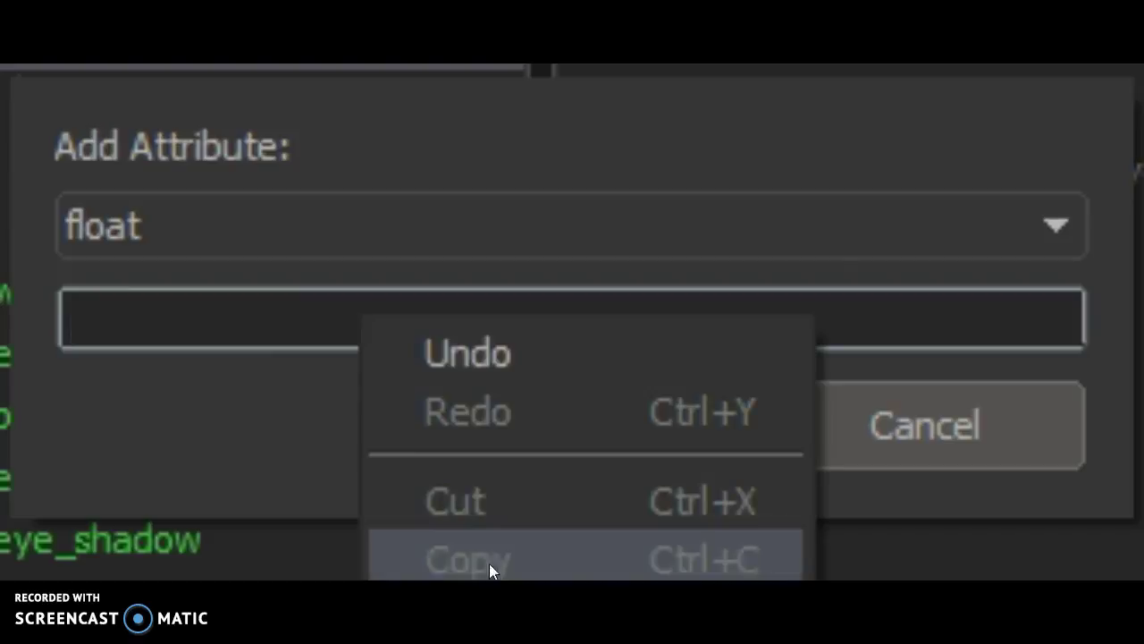
pyautogui.click(489, 617)
pyautogui.click(367, 330)
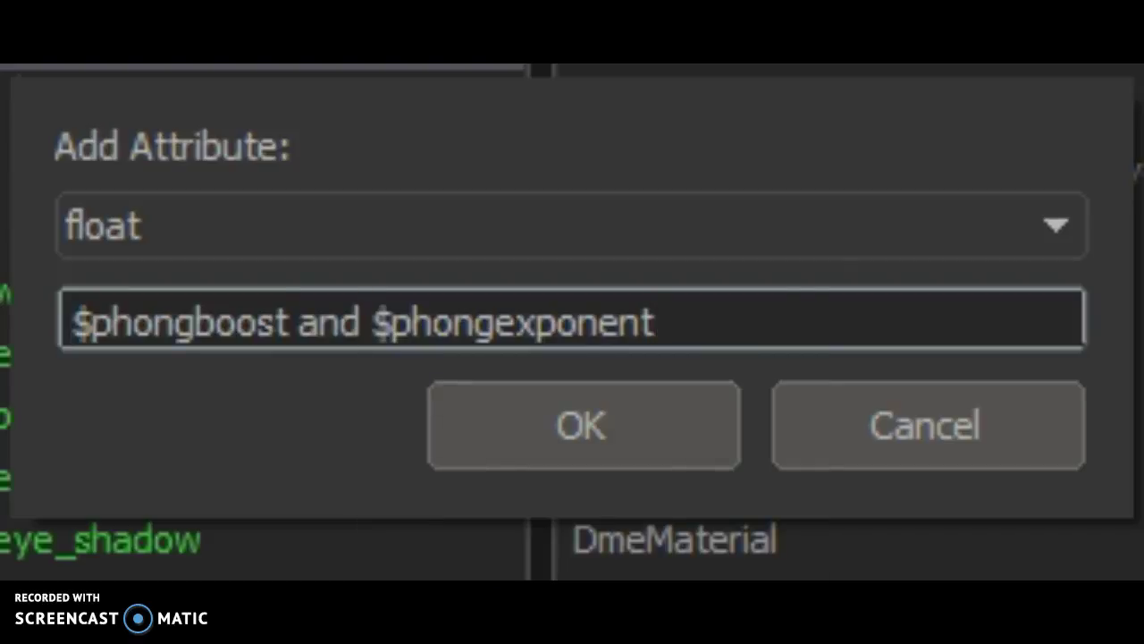
pyautogui.press('BackSpace')
pyautogui.press('BackSpace')
pyautogui.press('BackSpace')
pyautogui.press('BackSpace')
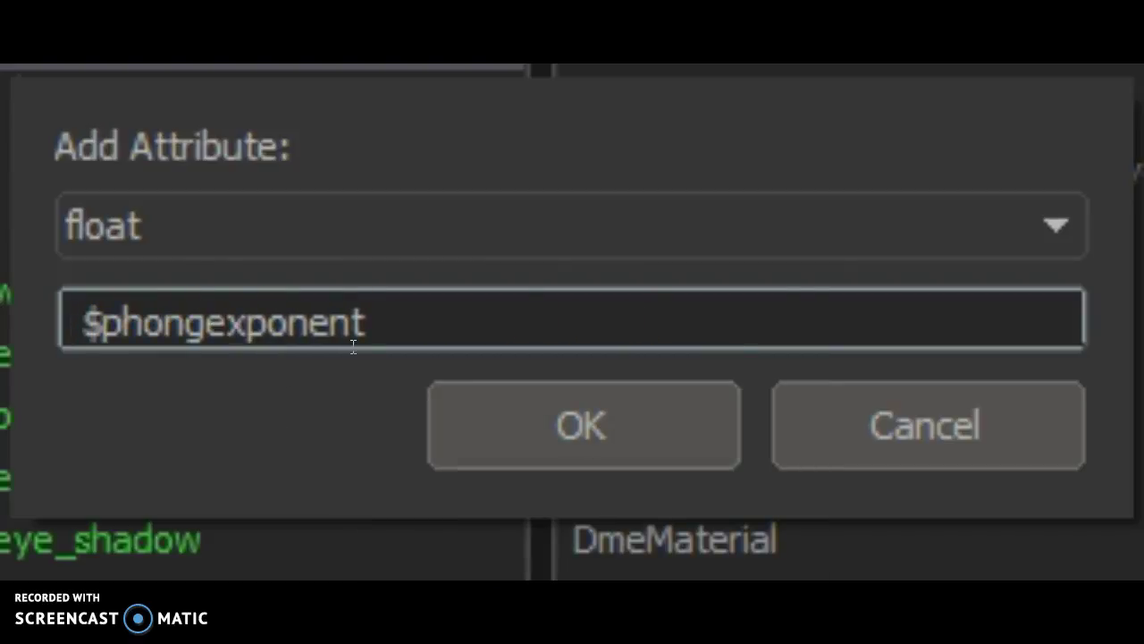
pyautogui.click(388, 326)
pyautogui.press('BackSpace')
pyautogui.press('BackSpace')
pyautogui.press('BackSpace')
pyautogui.press('BackSpace')
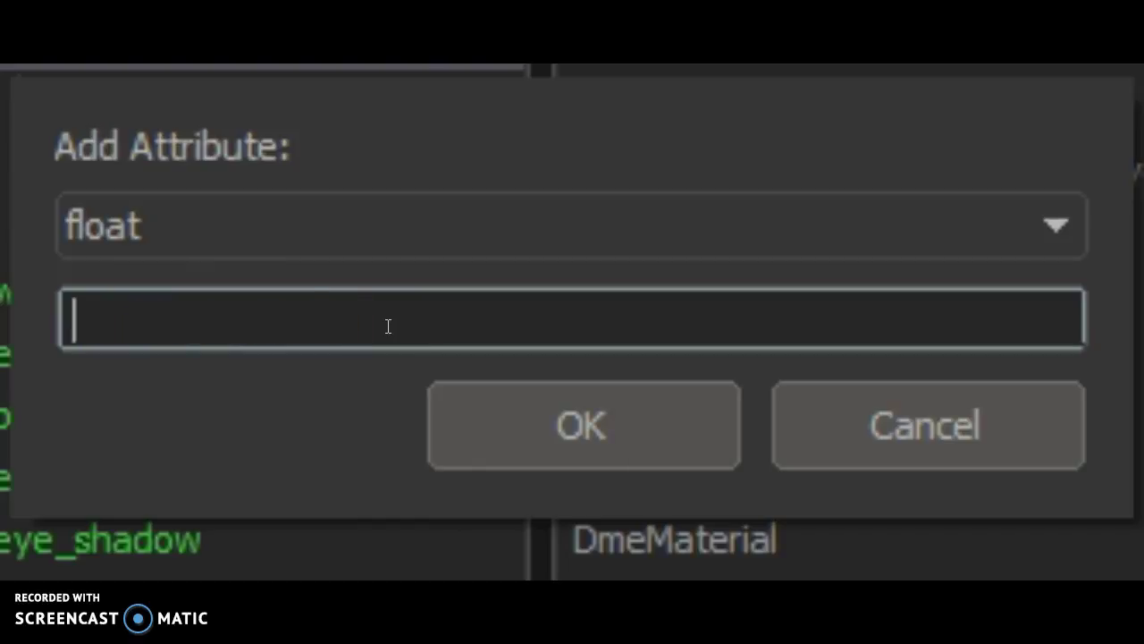
pyautogui.write('$p')
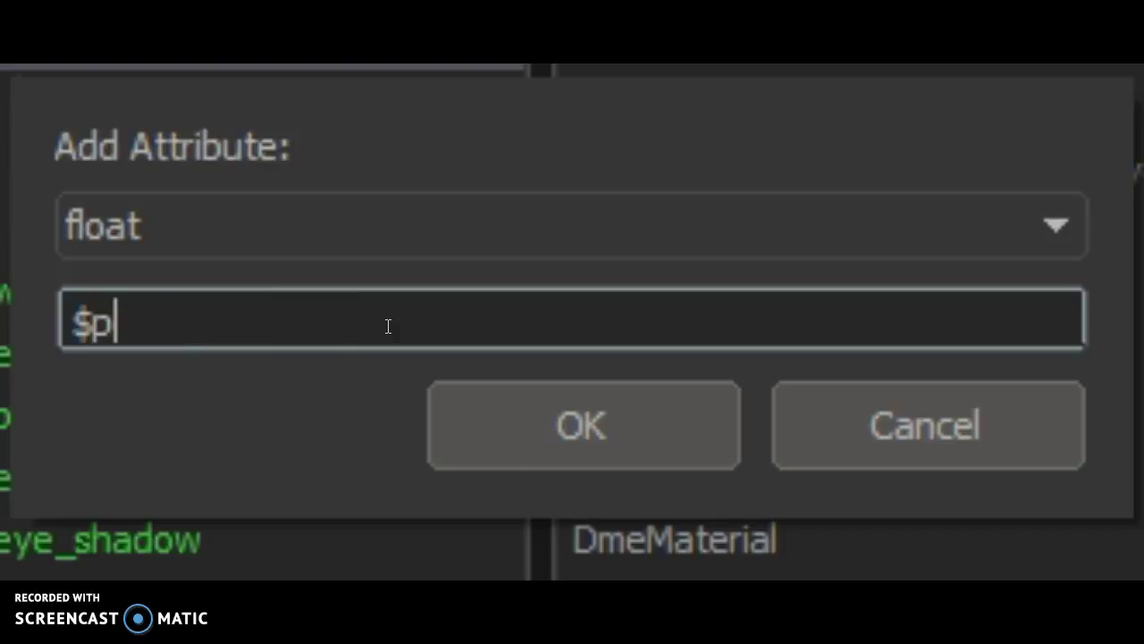
pyautogui.write('hong')
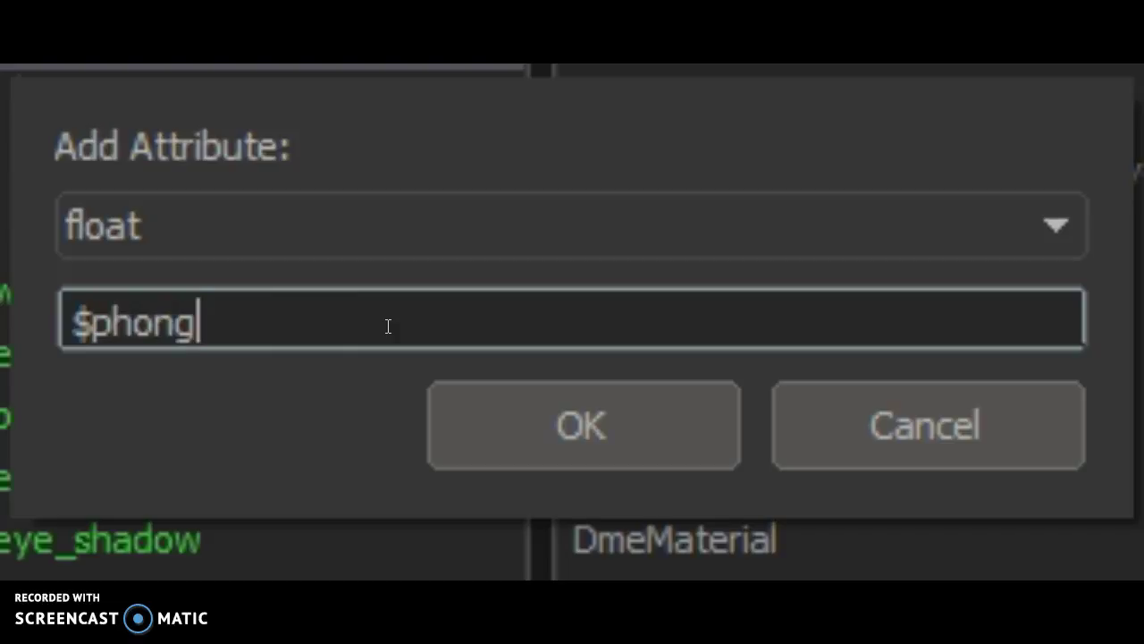
pyautogui.write('expem')
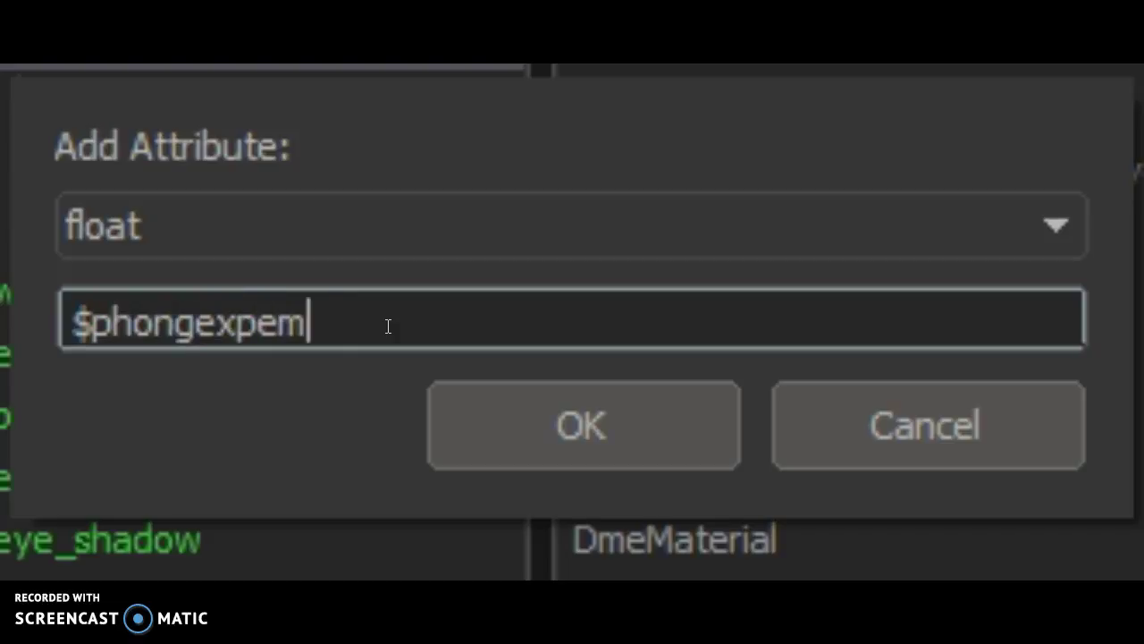
pyautogui.write('ent===')
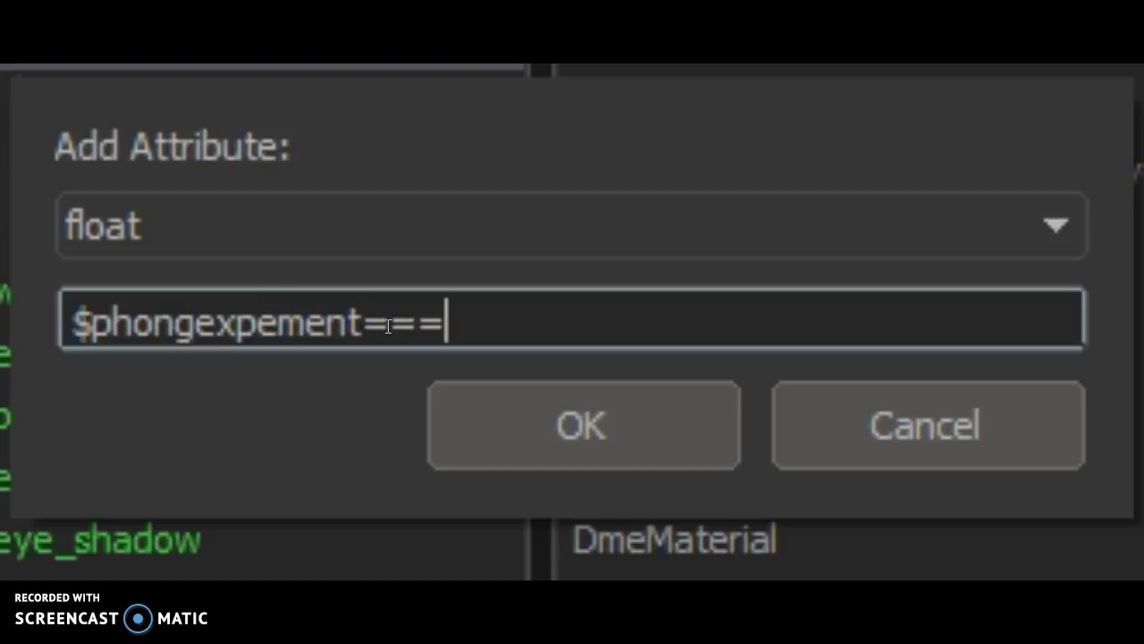
pyautogui.press('BackSpace')
pyautogui.press('BackSpace')
pyautogui.press('BackSpace')
pyautogui.press('BackSpace')
pyautogui.press('BackSpace')
pyautogui.press('BackSpace')
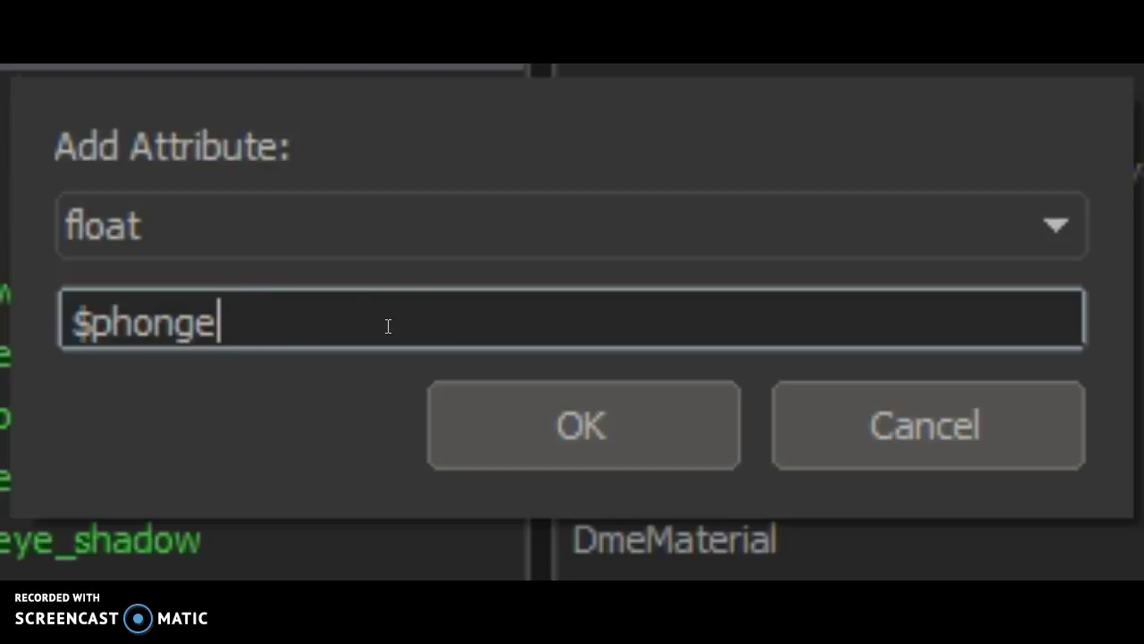
pyautogui.press('BackSpace')
# Step: Paste the names again, trim to $phongexponent, and confirm the attribute on mangle_bodyclean
pyautogui.rightClick(388, 325)
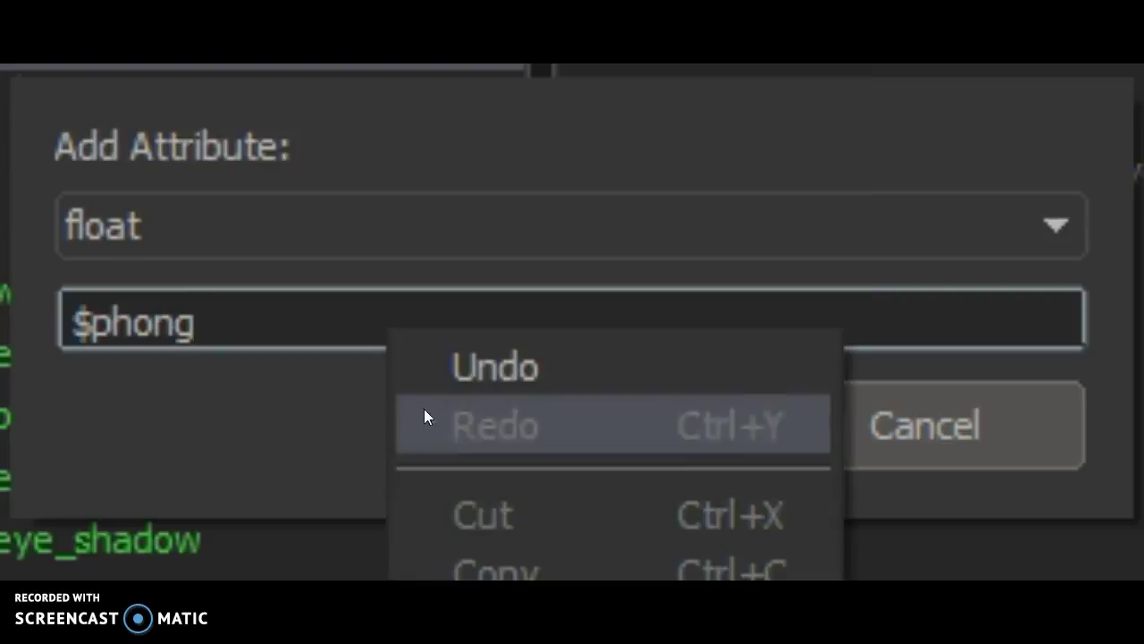
pyautogui.click(423, 631)
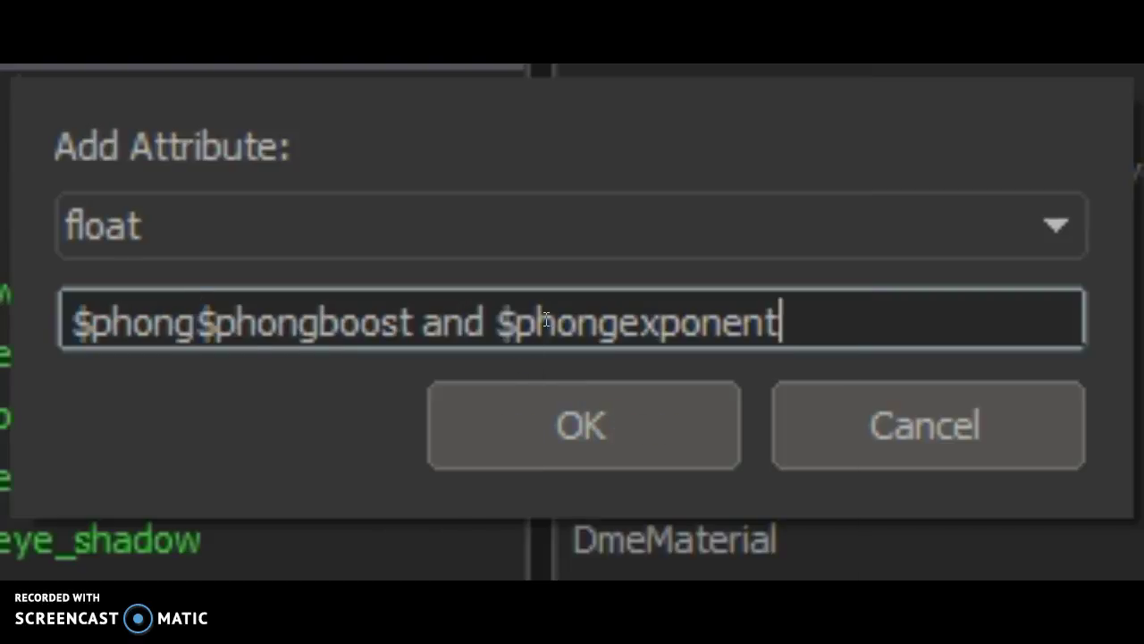
pyautogui.click(624, 327)
pyautogui.press('BackSpace')
pyautogui.press('BackSpace')
pyautogui.press('BackSpace')
pyautogui.press('BackSpace')
pyautogui.press('BackSpace')
pyautogui.press('BackSpace')
pyautogui.press('BackSpace')
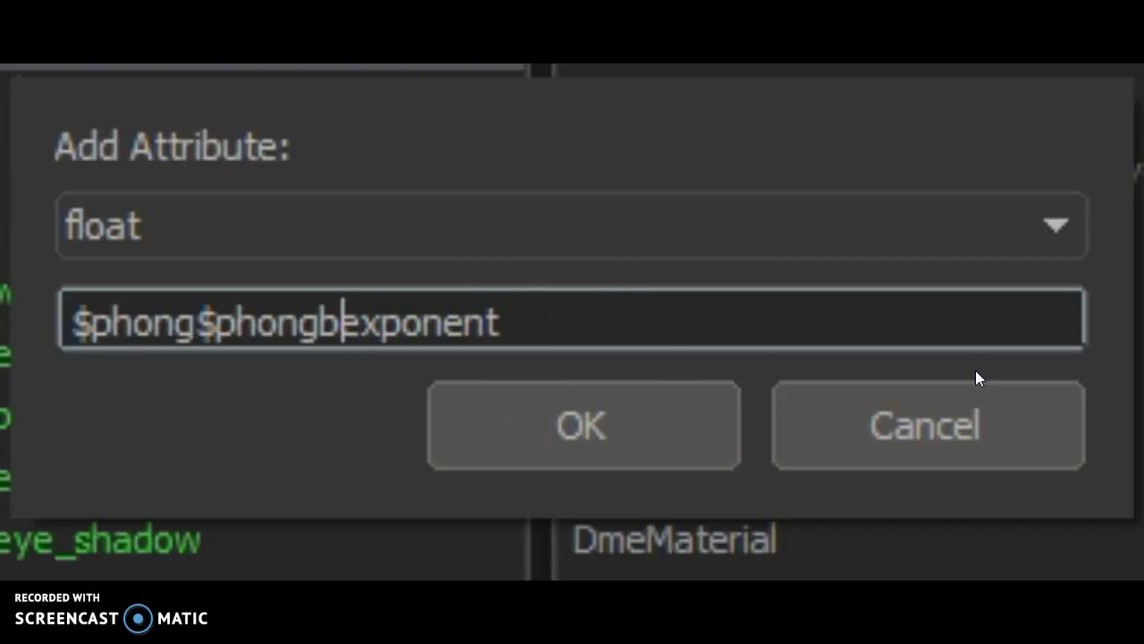
pyautogui.press('BackSpace')
pyautogui.press('BackSpace')
pyautogui.press('BackSpace')
pyautogui.press('BackSpace')
pyautogui.press('BackSpace')
pyautogui.press('BackSpace')
pyautogui.press('BackSpace')
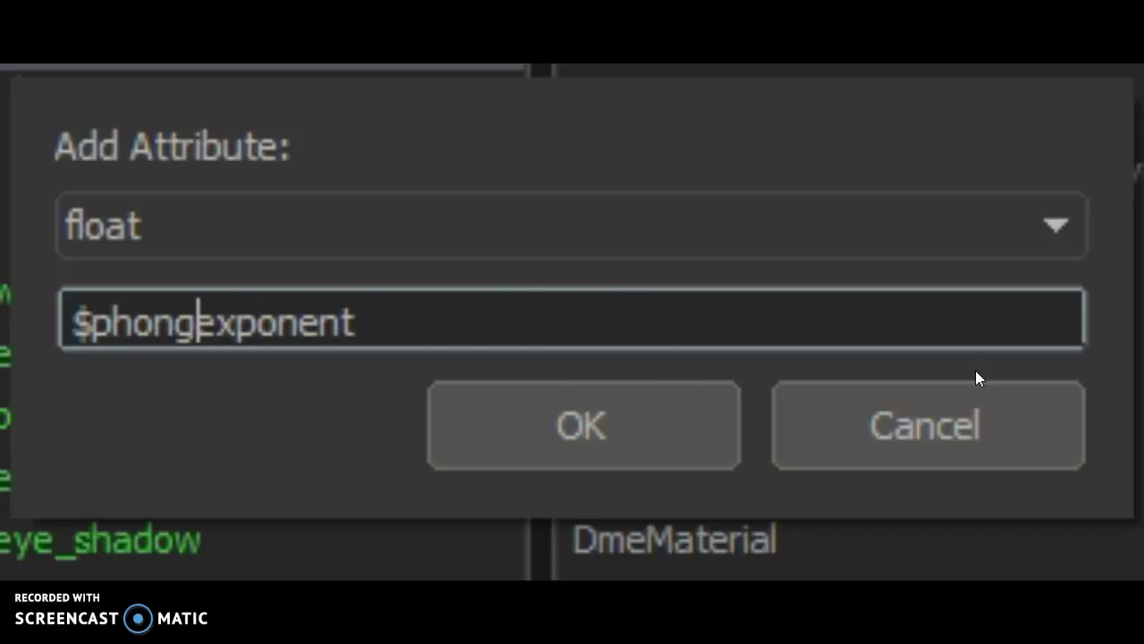
pyautogui.click(757, 319)
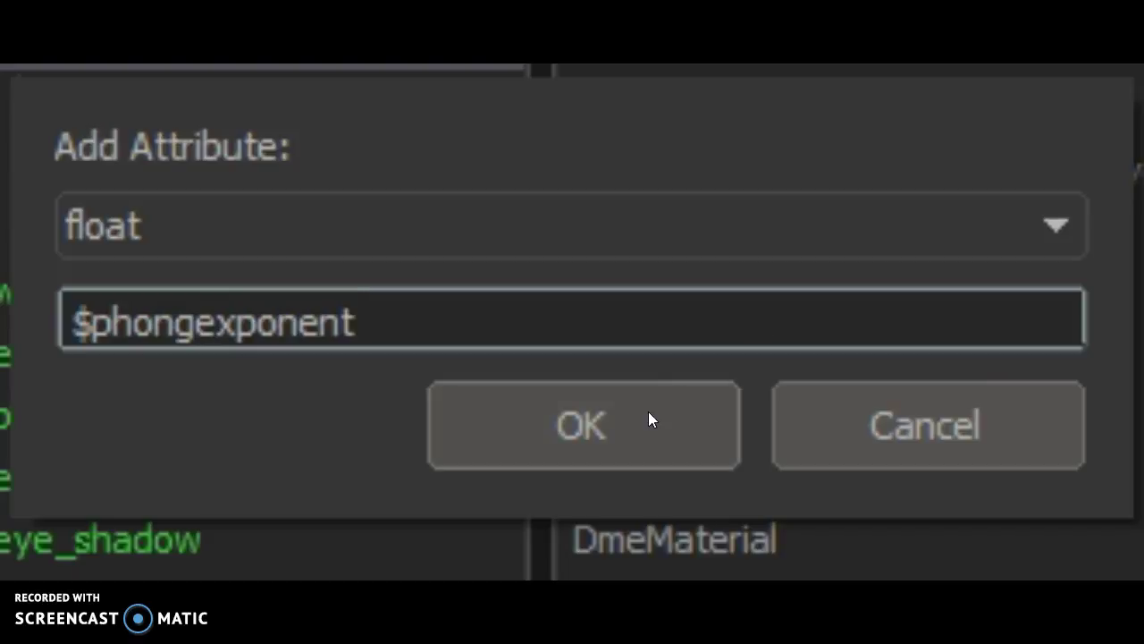
pyautogui.click(649, 413)
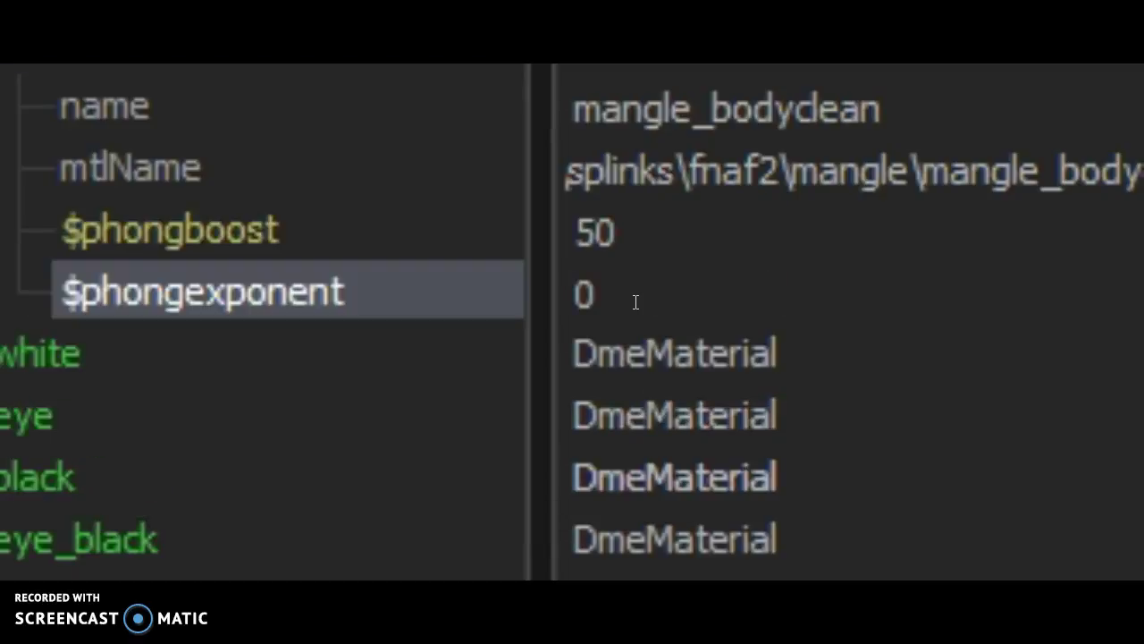
# Step: Set mangle_bodyclean's $phongexponent to 50, then try 1000
pyautogui.doubleClick(636, 302)
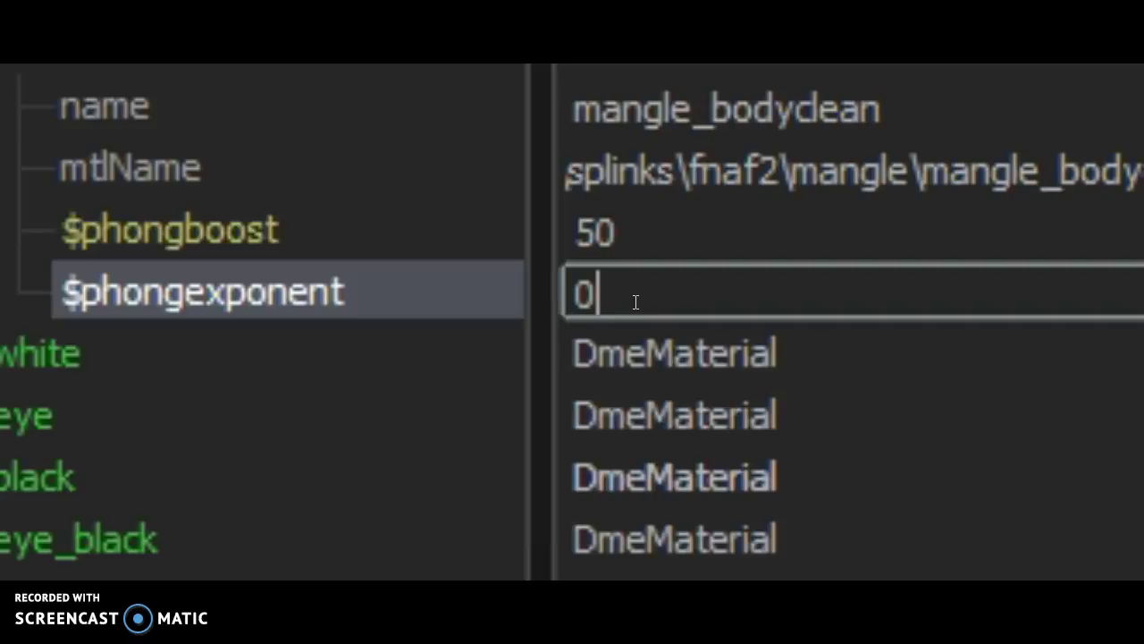
pyautogui.press('BackSpace')
pyautogui.write('50')
pyautogui.press('Return')
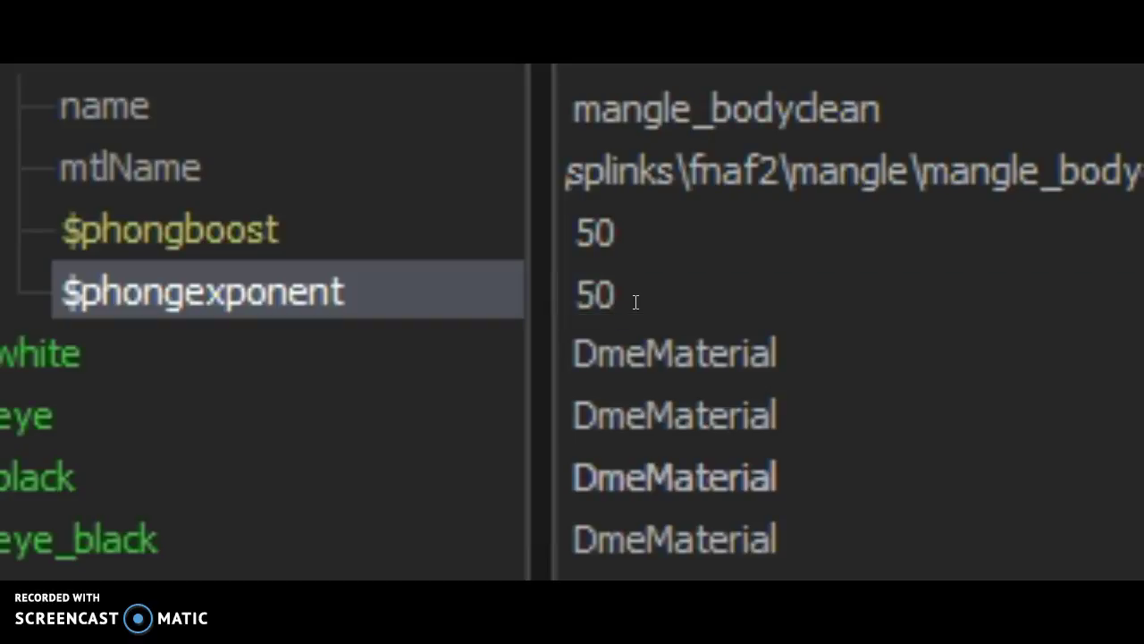
pyautogui.doubleClick(636, 302)
pyautogui.press('BackSpace')
pyautogui.press('BackSpace')
pyautogui.write('1')
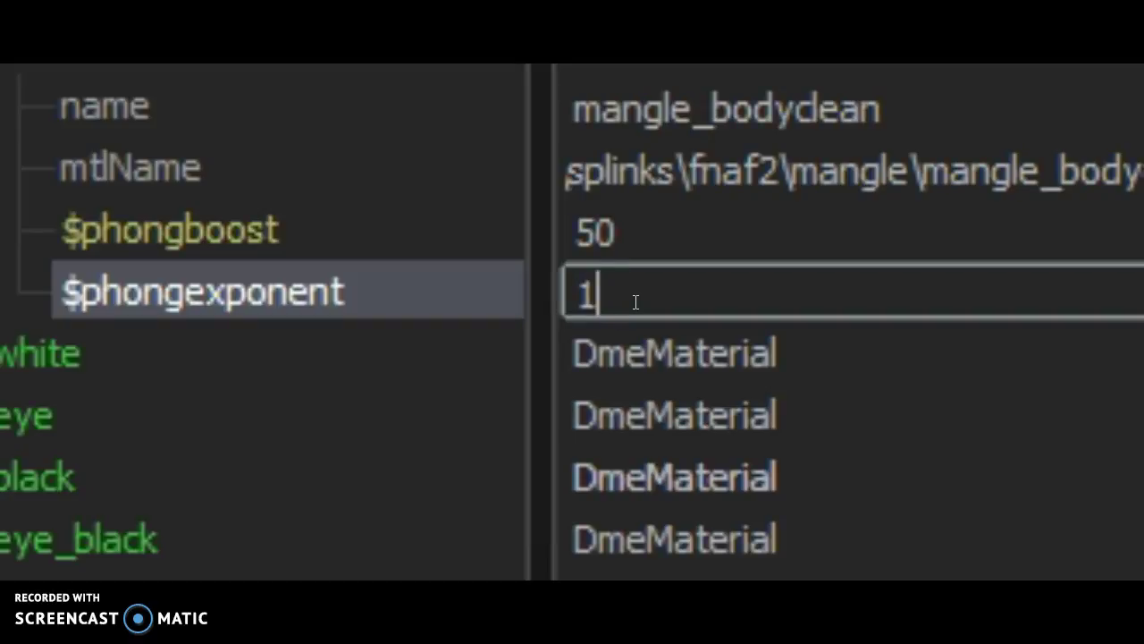
pyautogui.write('000')
pyautogui.press('Return')
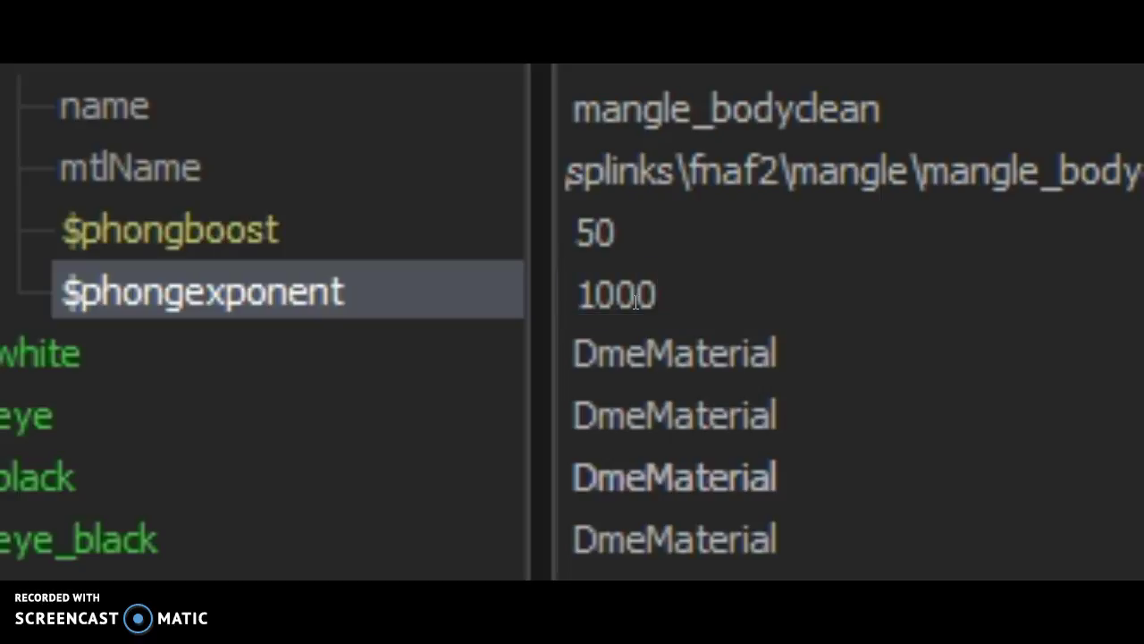
# Step: Return mangle_bodyclean's $phongexponent to a final value of 50
pyautogui.doubleClick(824, 311)
pyautogui.press('BackSpace')
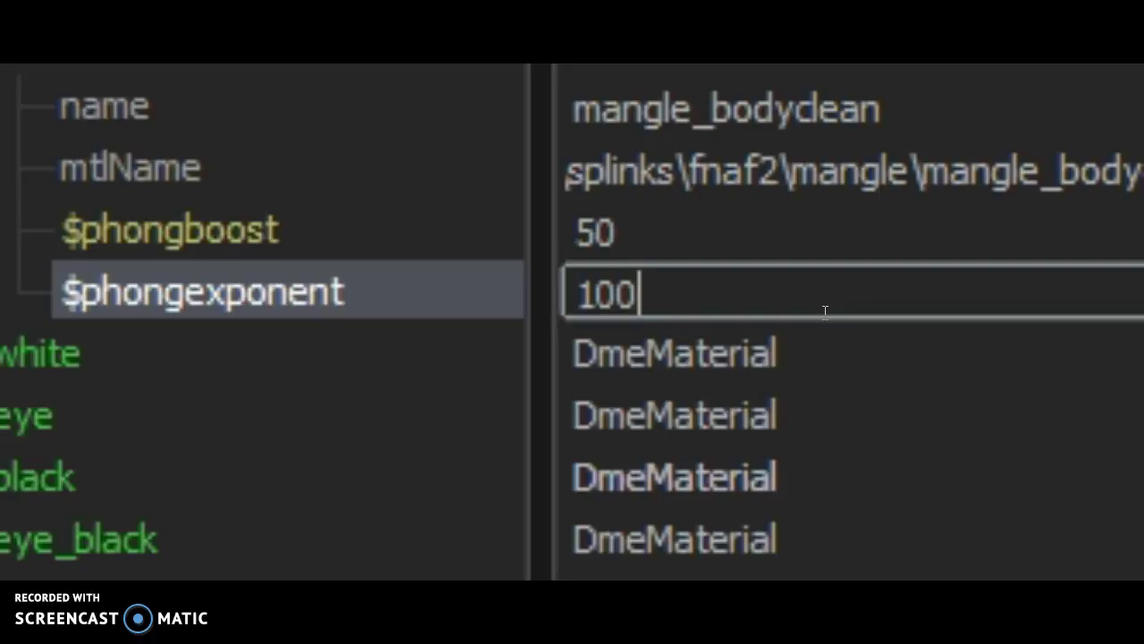
pyautogui.press('BackSpace')
pyautogui.press('BackSpace')
pyautogui.press('BackSpace')
pyautogui.write('50')
pyautogui.press('Return')
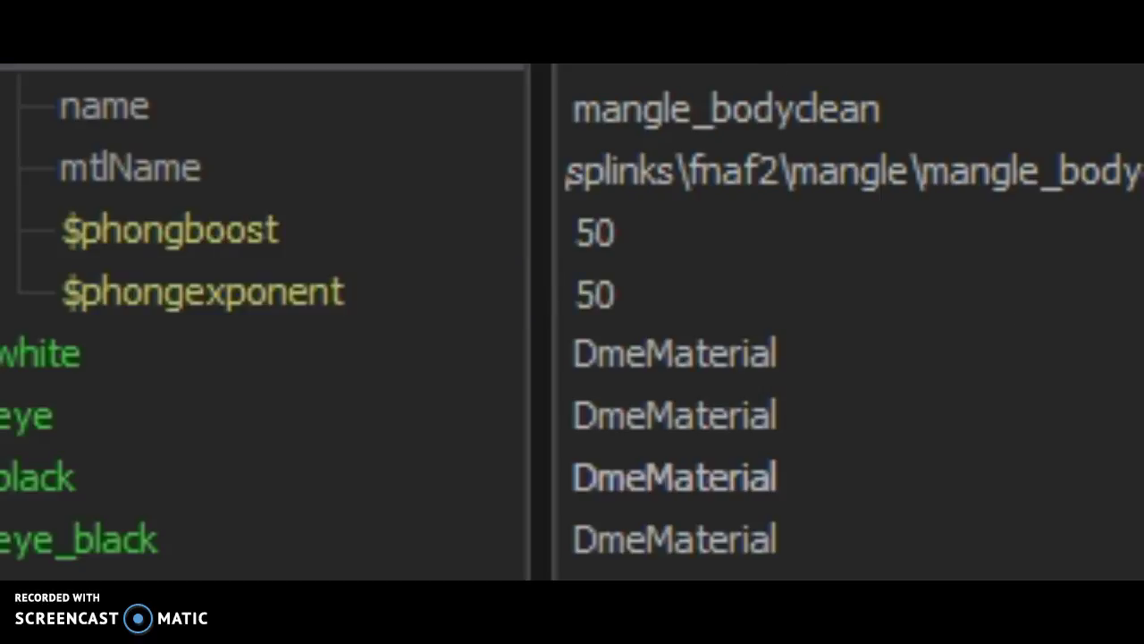
# Step: Scroll up to mangle_head and start a float attribute, then abandon it
pyautogui.scroll(1, 254, 163)
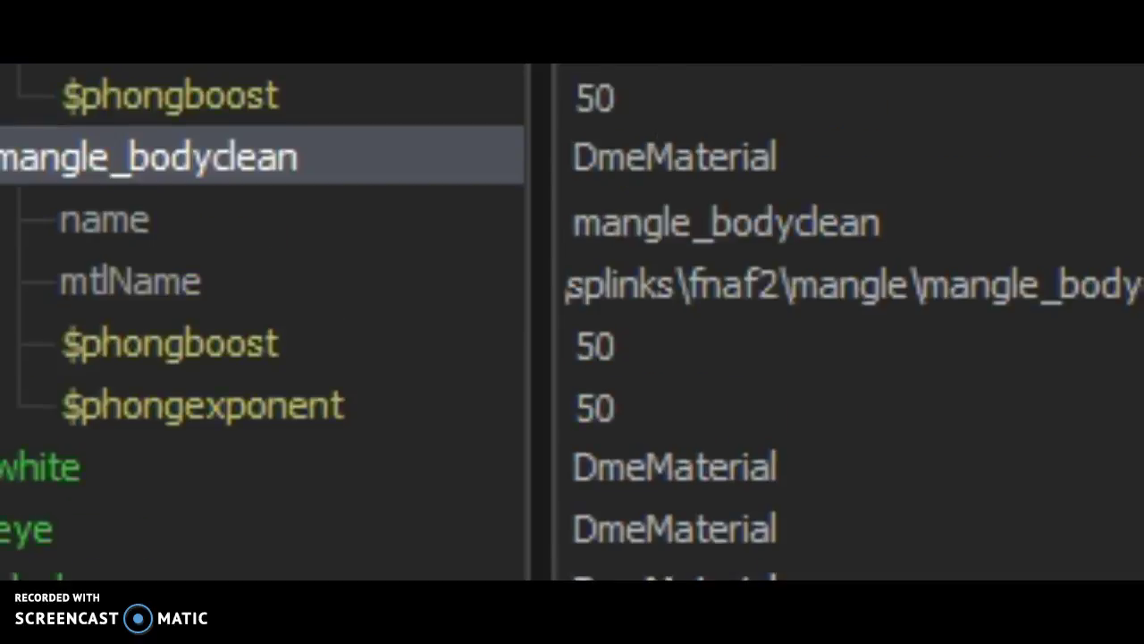
pyautogui.scroll(2, 254, 163)
pyautogui.click(255, 173)
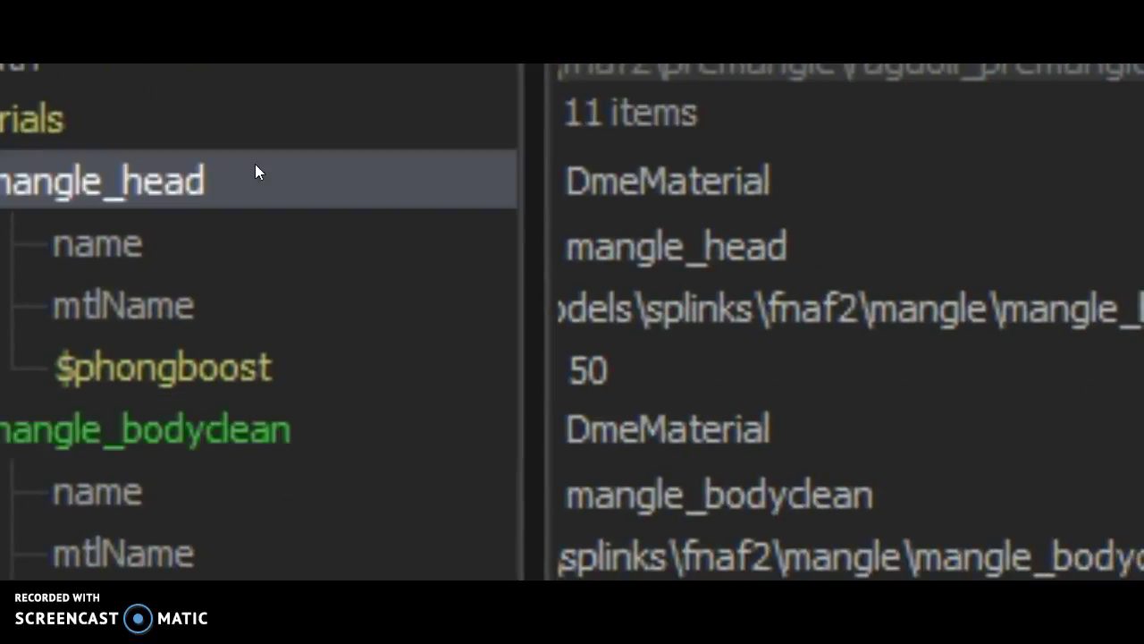
pyautogui.rightClick(255, 173)
pyautogui.click(1104, 420)
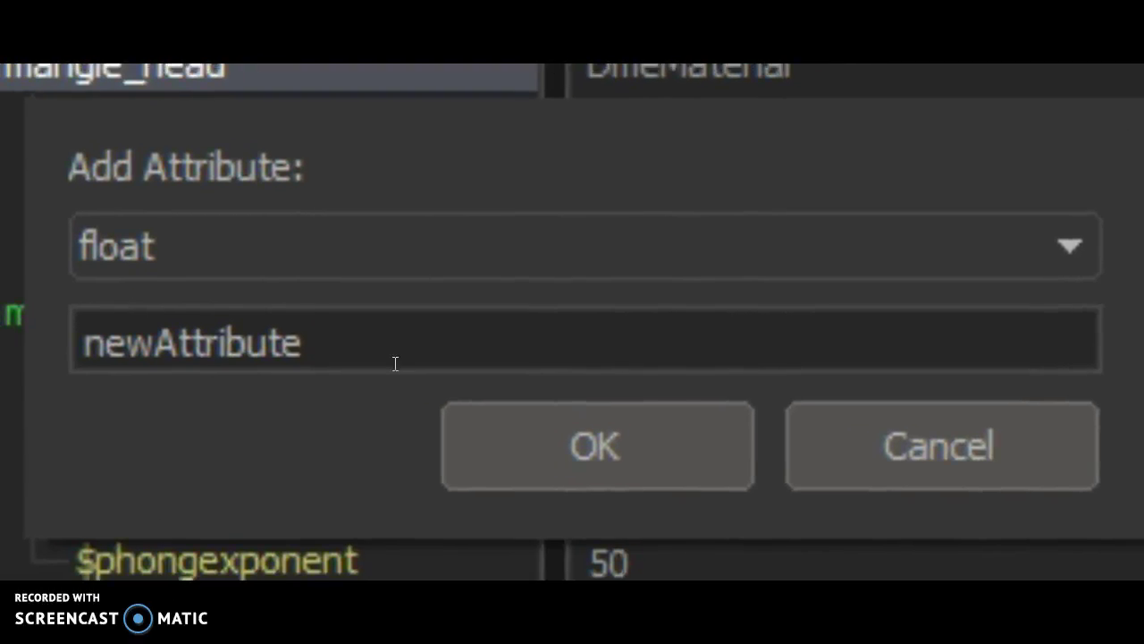
pyautogui.click(395, 354)
pyautogui.press('BackSpace')
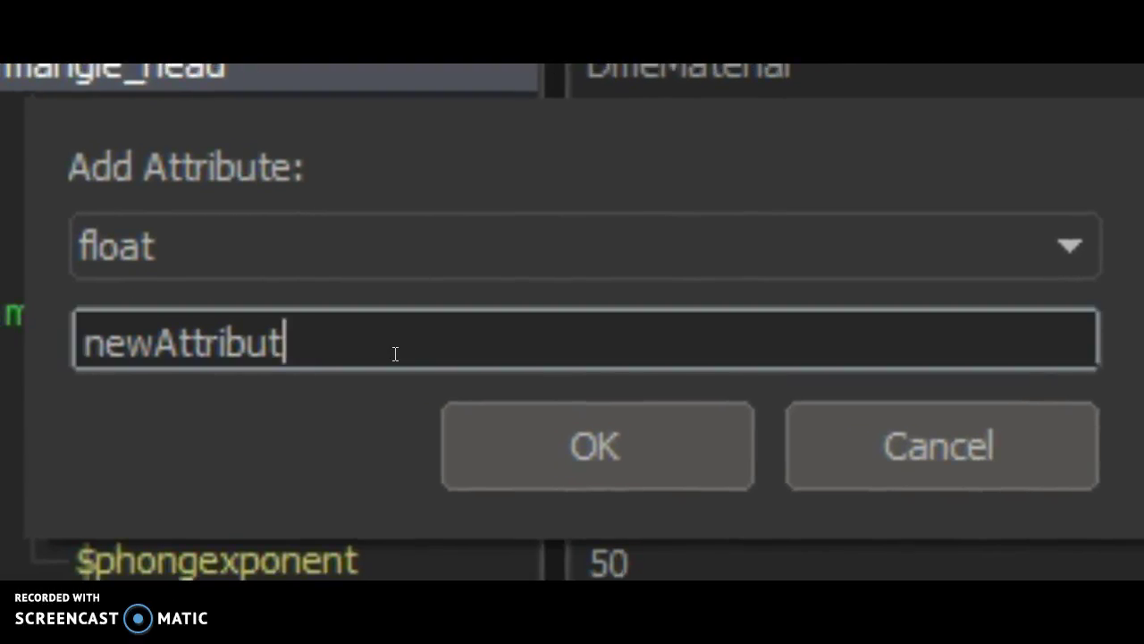
pyautogui.press('BackSpace')
pyautogui.press('BackSpace')
pyautogui.press('BackSpace')
pyautogui.press('BackSpace')
pyautogui.press('BackSpace')
pyautogui.press('BackSpace')
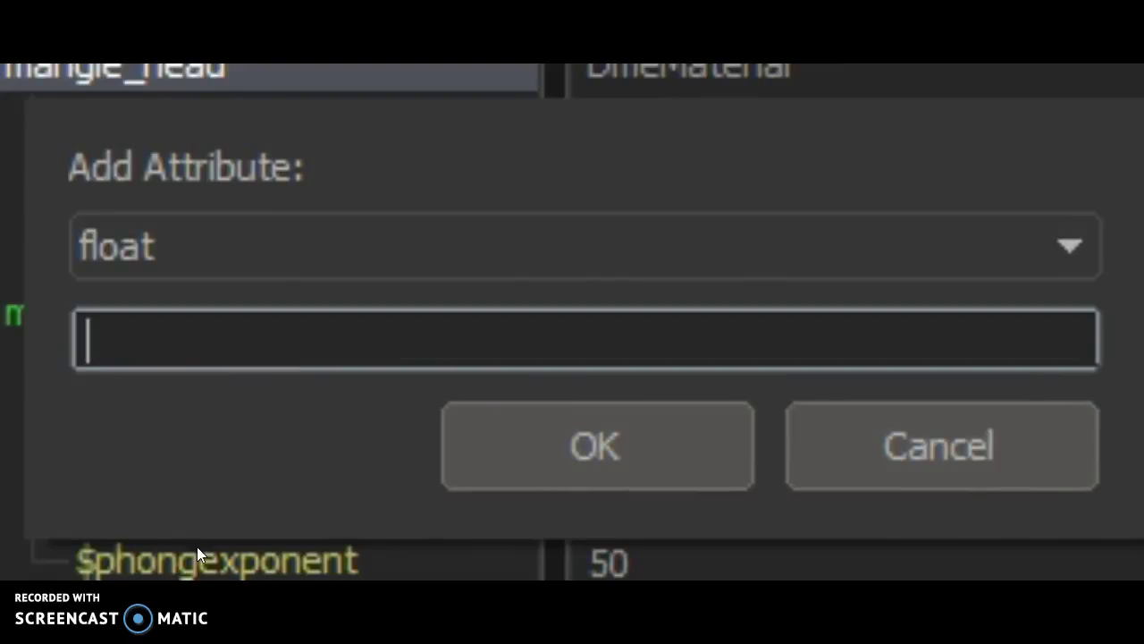
pyautogui.click(792, 440)
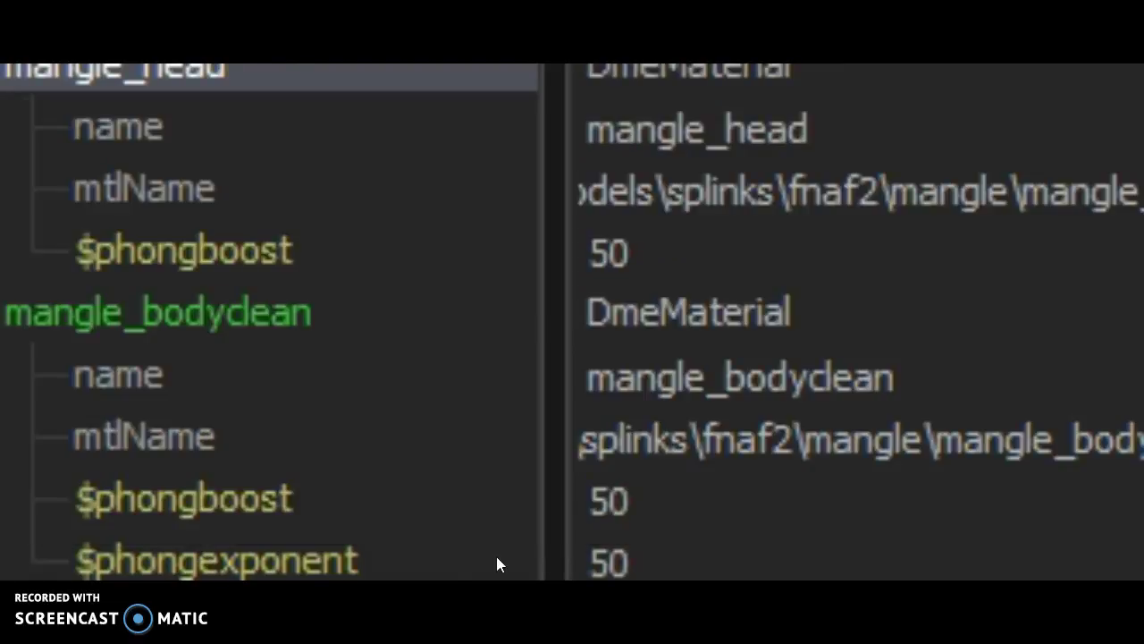
# Step: Add a float attribute named $phongexponent to mangle_head using the pasted name
pyautogui.click(382, 543)
pyautogui.rightClick(382, 543)
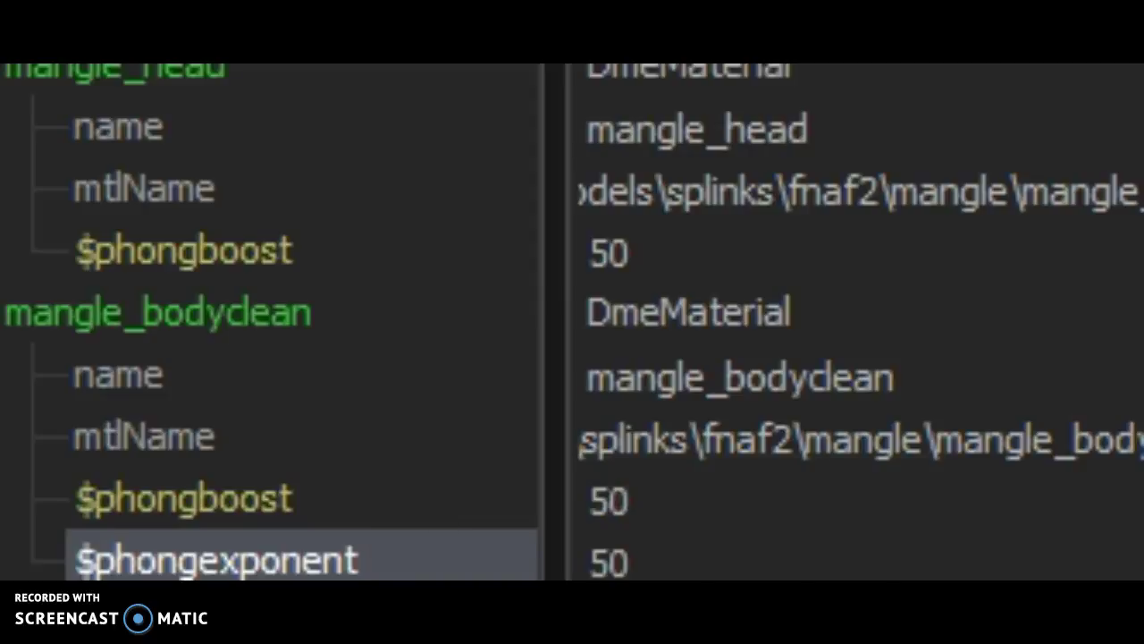
pyautogui.rightClick(200, 68)
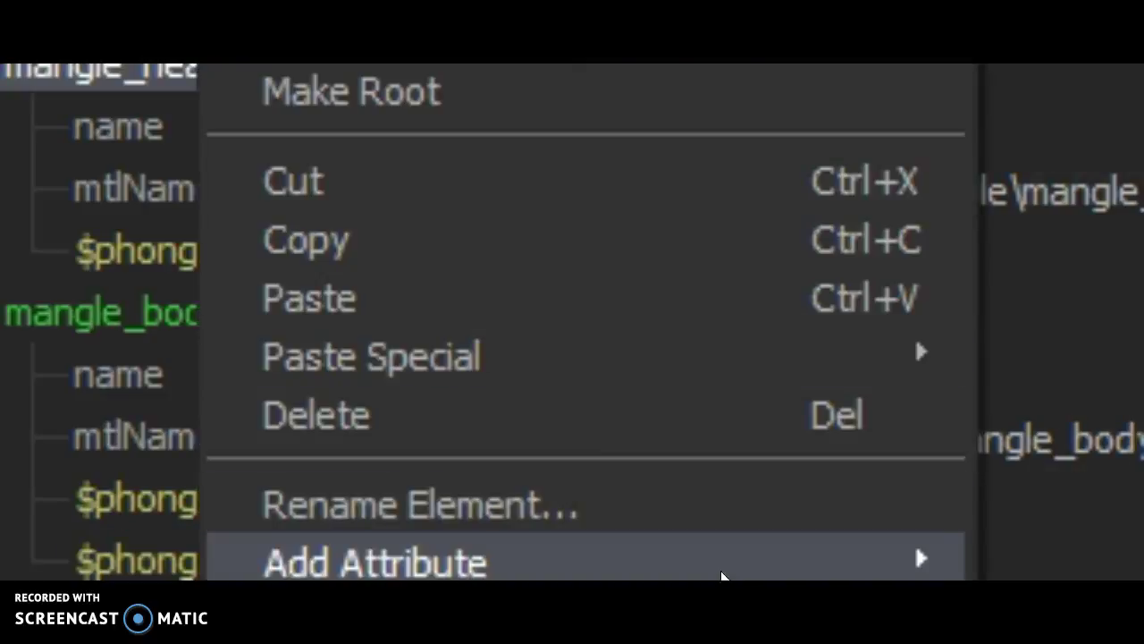
pyautogui.moveTo(476, 561)
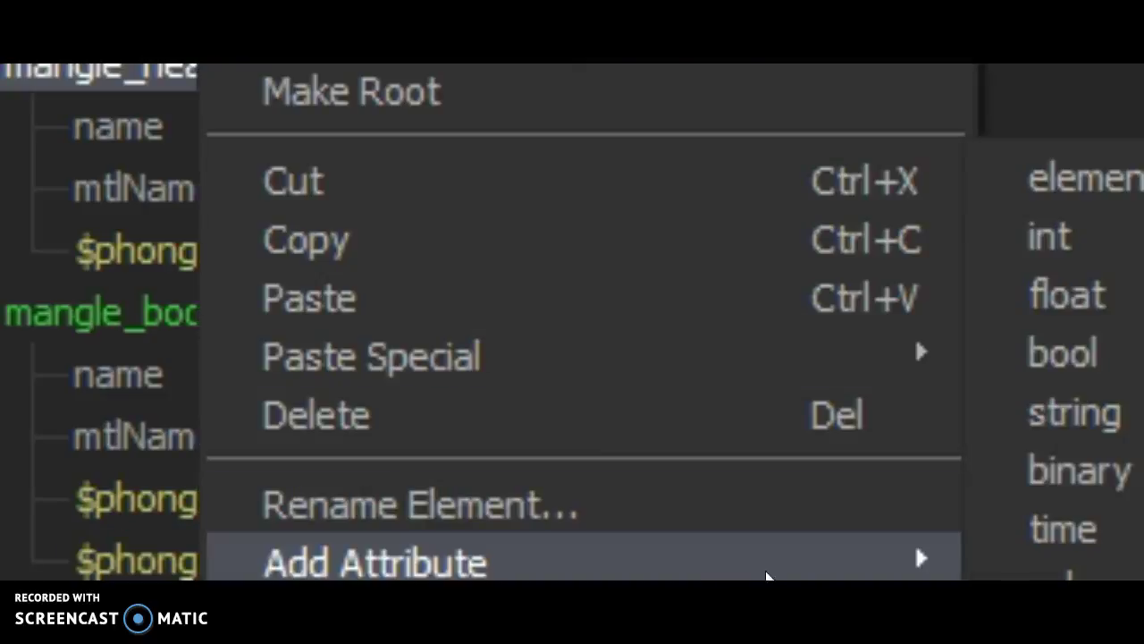
pyautogui.click(975, 294)
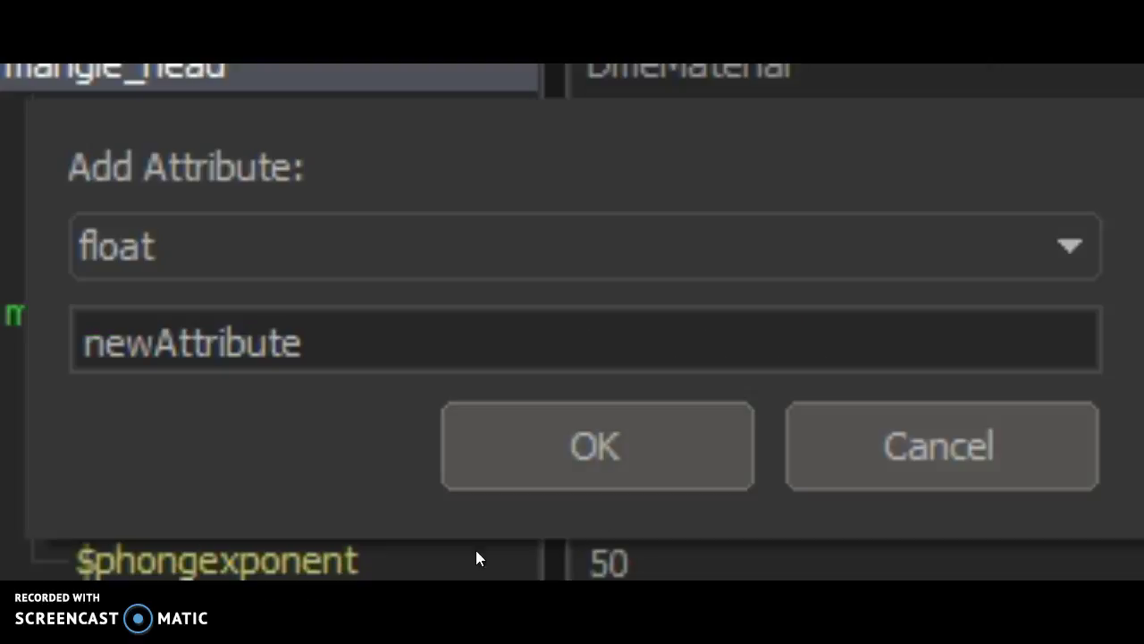
pyautogui.click(347, 362)
pyautogui.press('BackSpace')
pyautogui.press('BackSpace')
pyautogui.press('BackSpace')
pyautogui.rightClick(347, 362)
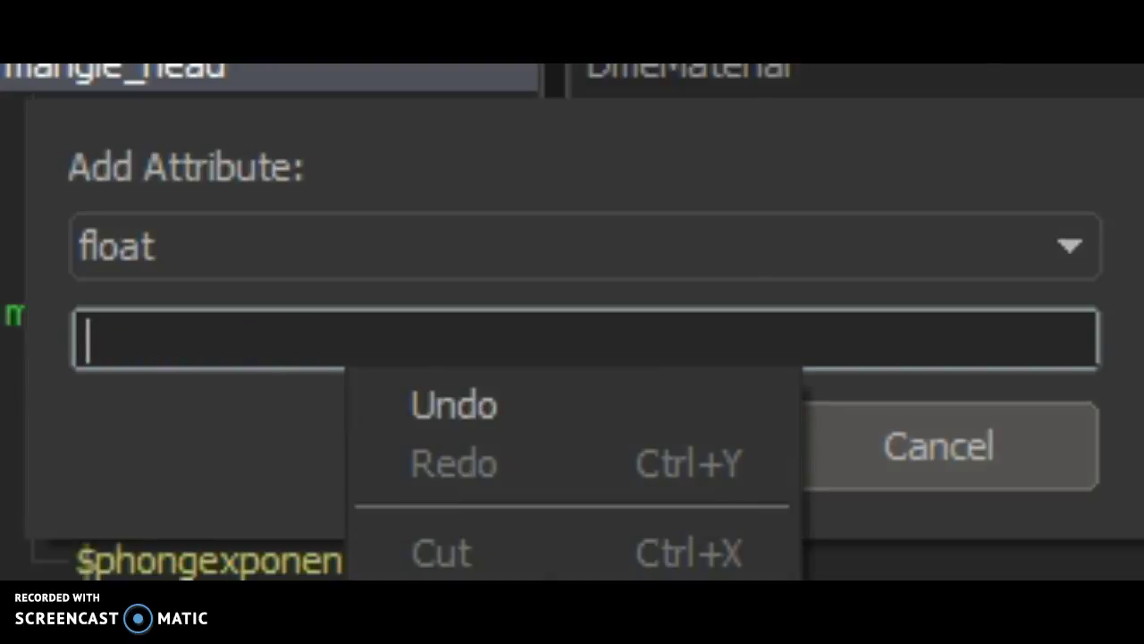
pyautogui.click(454, 577)
pyautogui.click(589, 443)
pyautogui.click(645, 328)
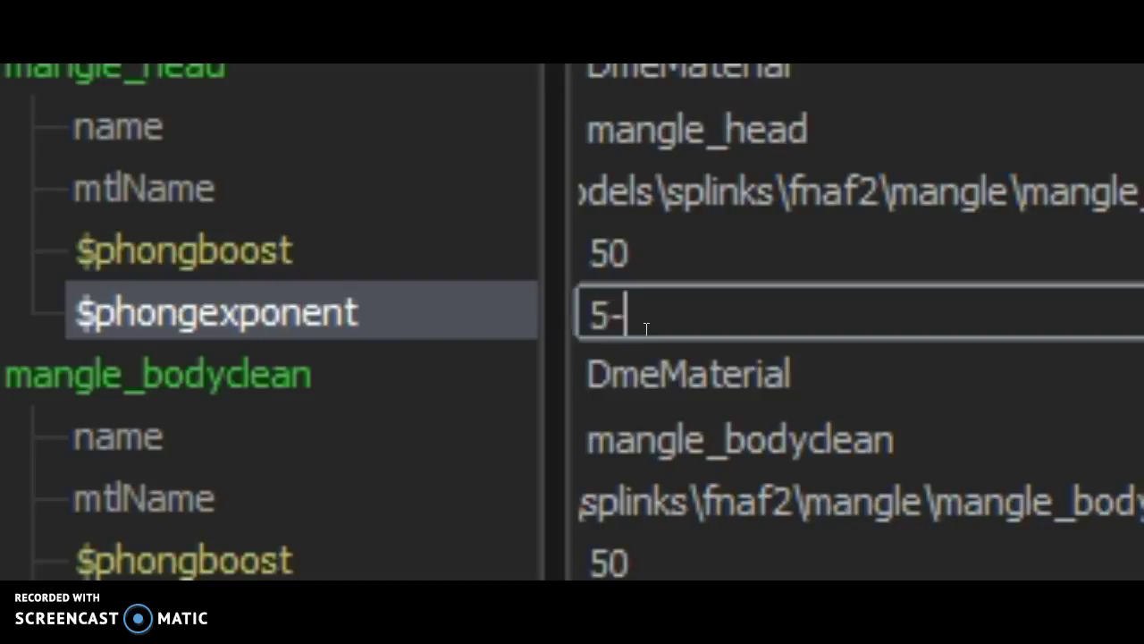
# Step: Enter and commit 50 as mangle_head's $phongexponent value
pyautogui.write('0')
pyautogui.press('Return')
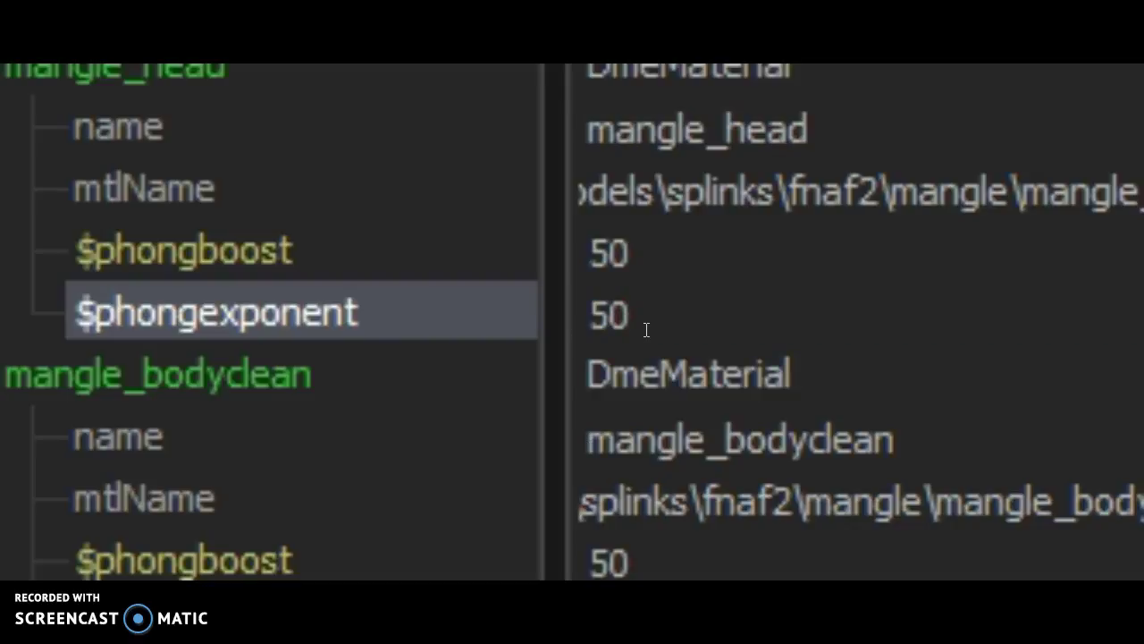